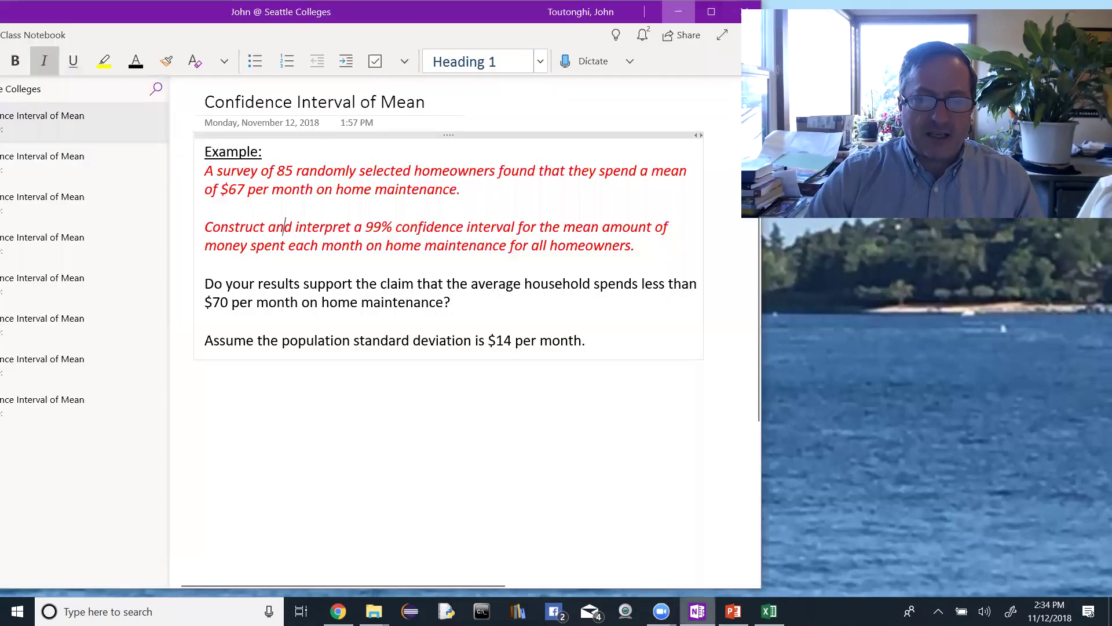
- Bring OneNote forward to the 99% interval example: 85 homeowners, $67 mean, $14 deviation
{"action": "left_click", "coordinate": [697, 611]}
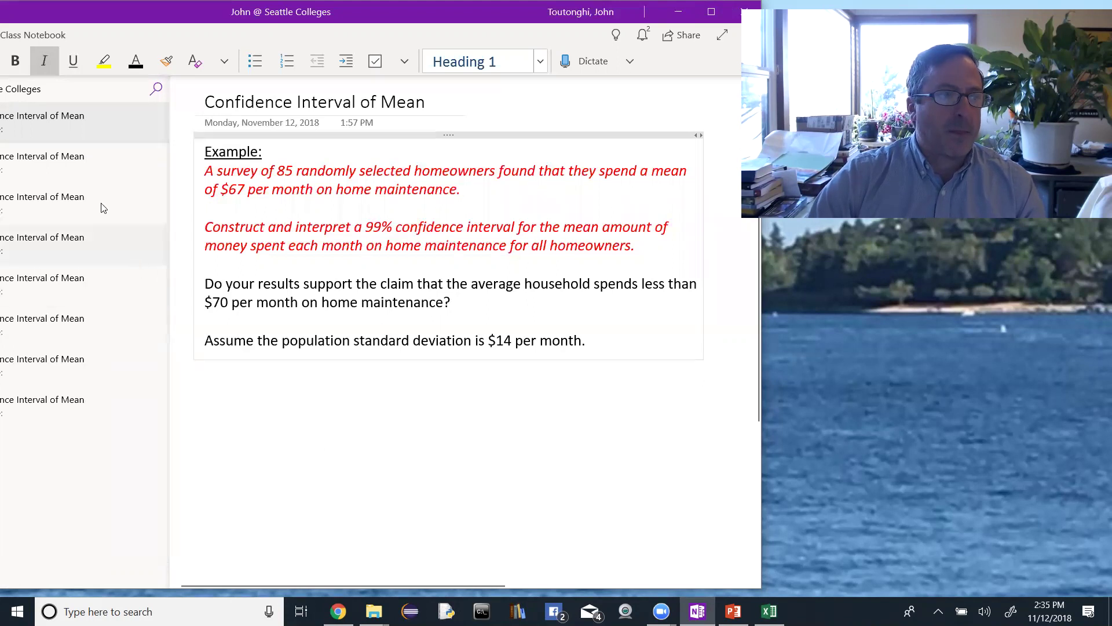
- Open the given-values page and highlight the σ-known assumption, the Given heading and n = 85
{"action": "left_click", "coordinate": [69, 158]}
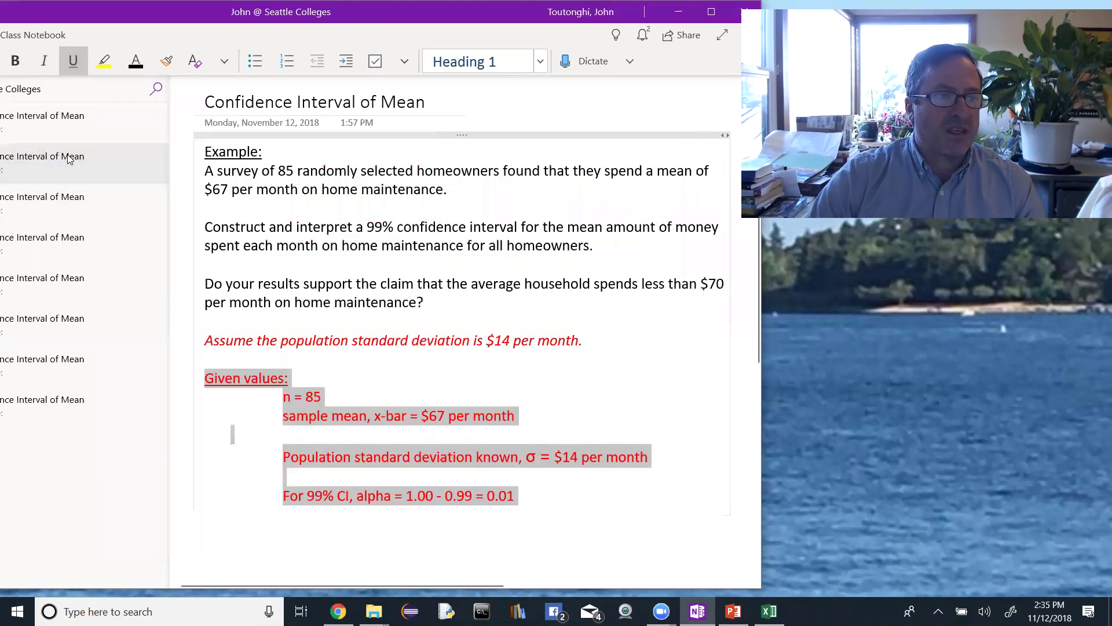
{"action": "left_click", "coordinate": [261, 356]}
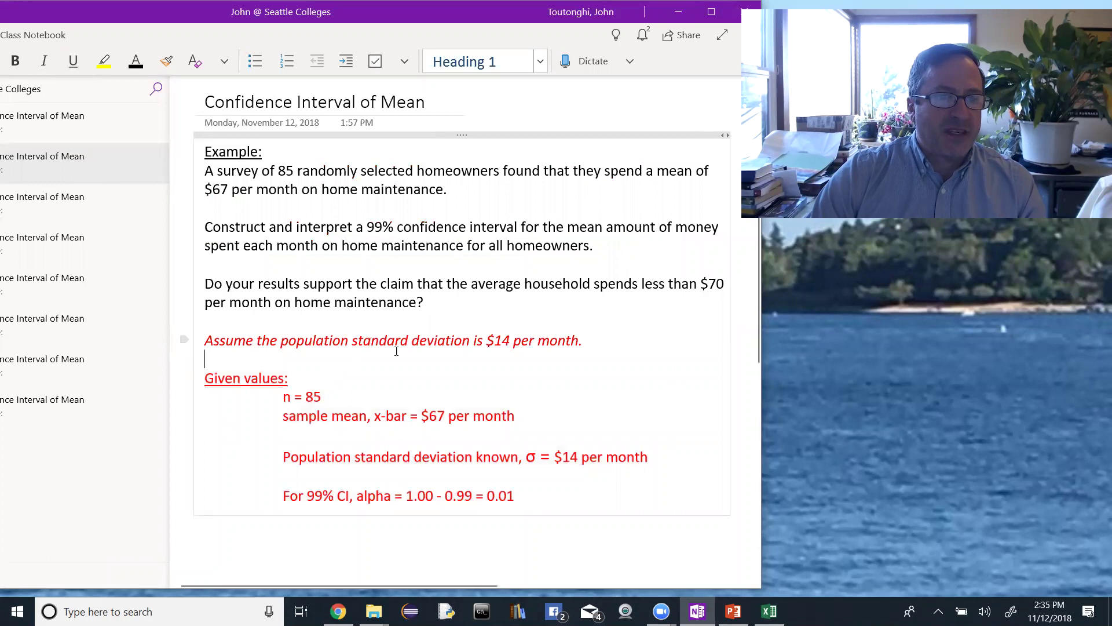
{"action": "left_click_drag", "start_coordinate": [584, 341], "coordinate": [220, 345]}
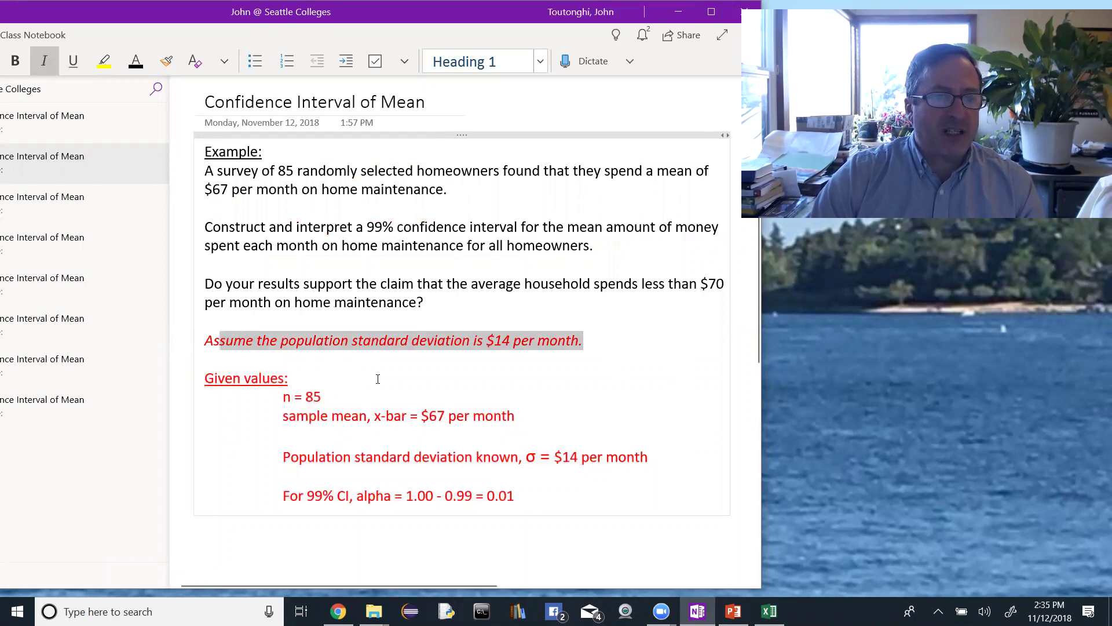
{"action": "left_click", "coordinate": [378, 379]}
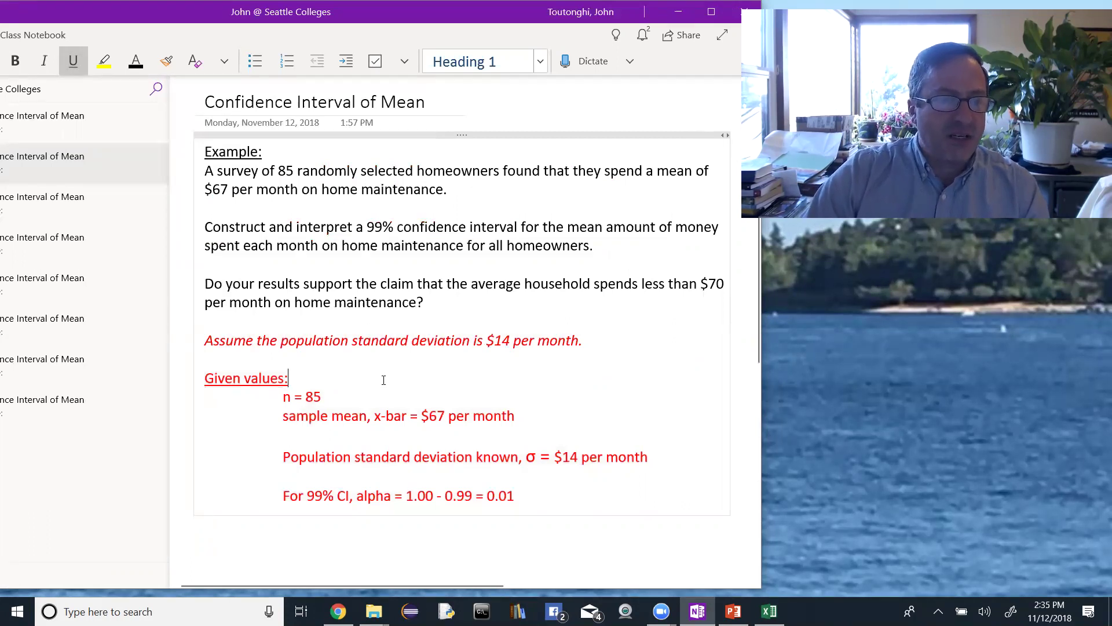
{"action": "left_click_drag", "start_coordinate": [279, 378], "coordinate": [204, 379]}
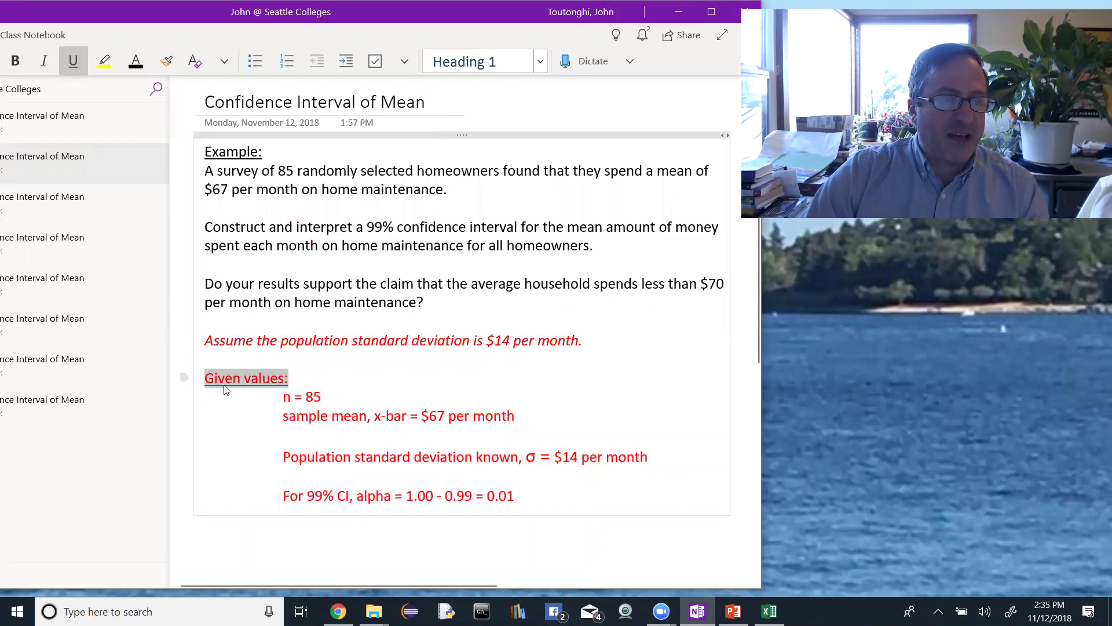
{"action": "triple_click", "coordinate": [303, 401]}
{"action": "left_click", "coordinate": [346, 401]}
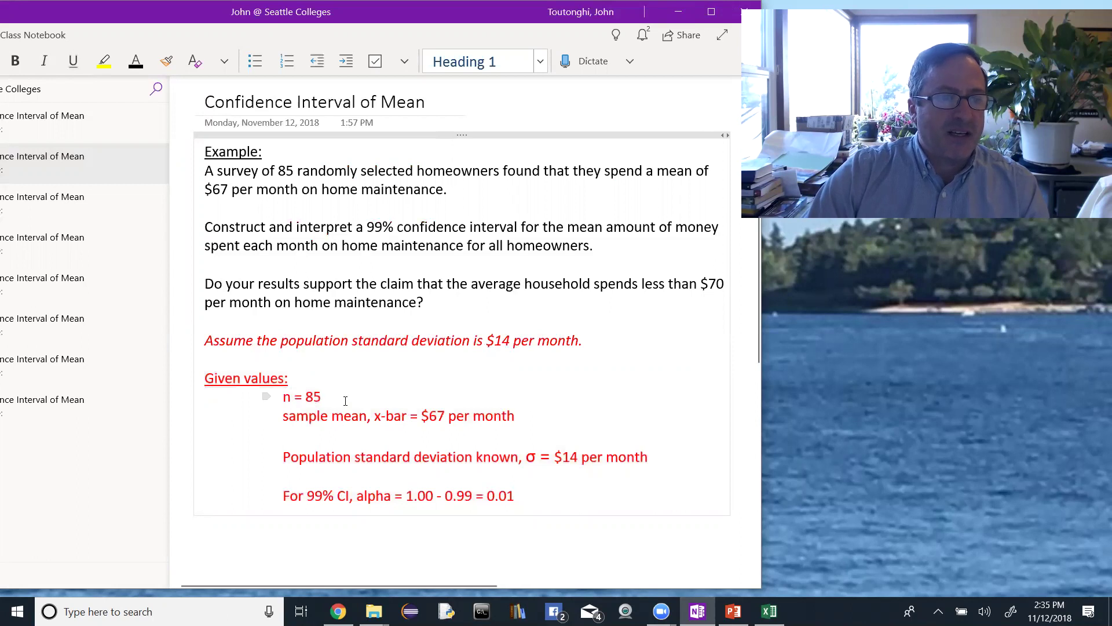
{"action": "key", "text": "Up"}
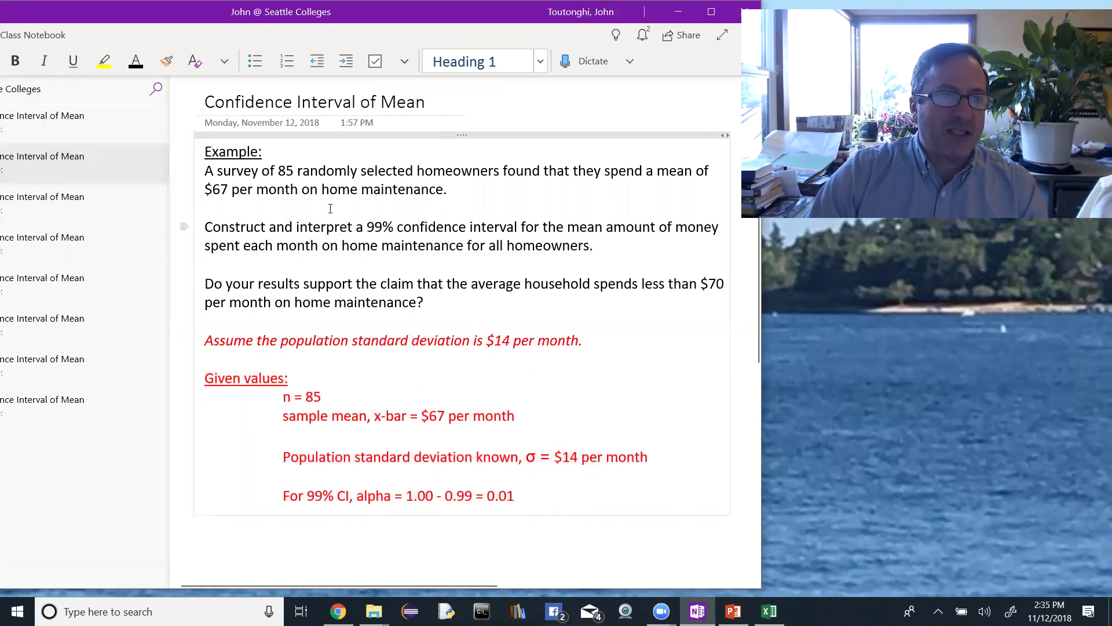
- Highlight 85 in the survey sentence, point out the mean and alpha lines, then open the formula page
{"action": "left_click_drag", "start_coordinate": [276, 172], "coordinate": [296, 172]}
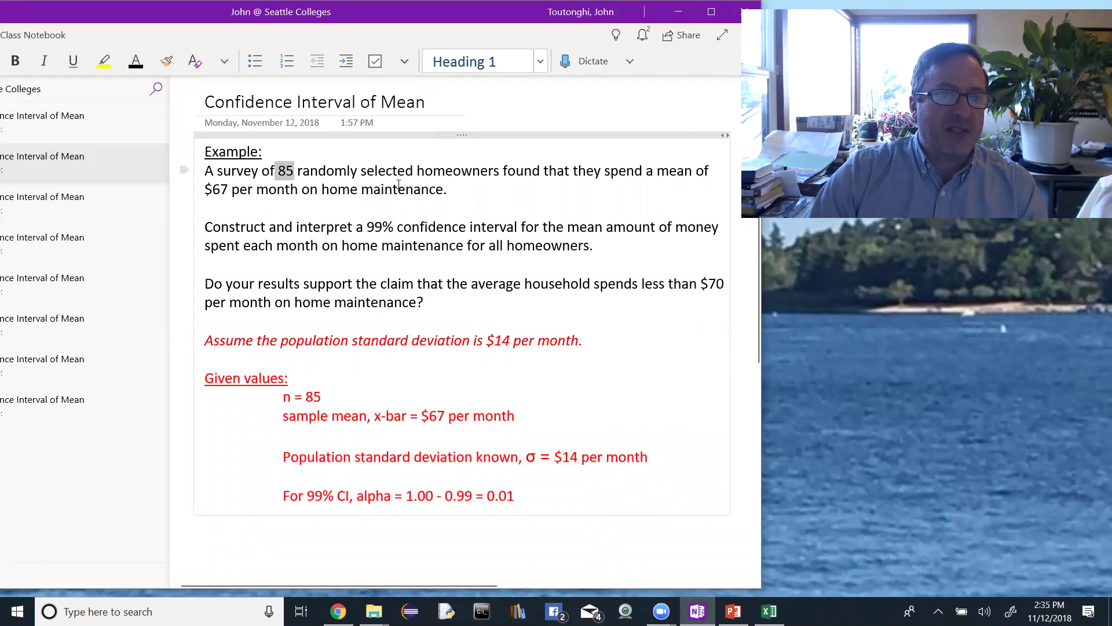
{"action": "scroll", "coordinate": [703, 174], "scroll_direction": "down", "scroll_amount": 2}
{"action": "scroll", "coordinate": [651, 174], "scroll_direction": "up", "scroll_amount": 2}
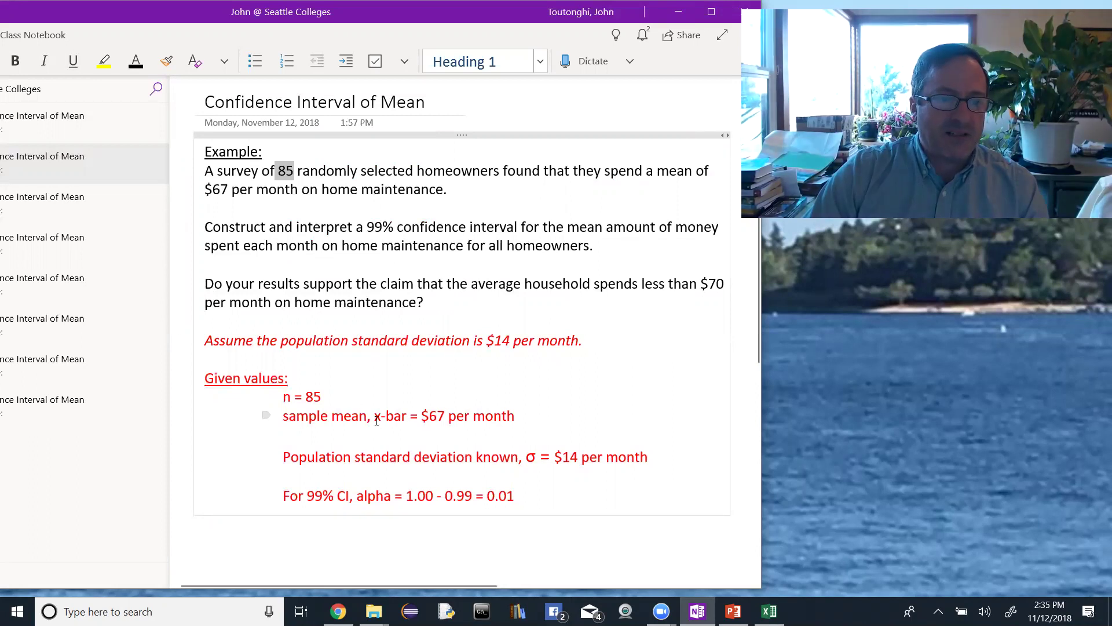
{"action": "left_click", "coordinate": [519, 412]}
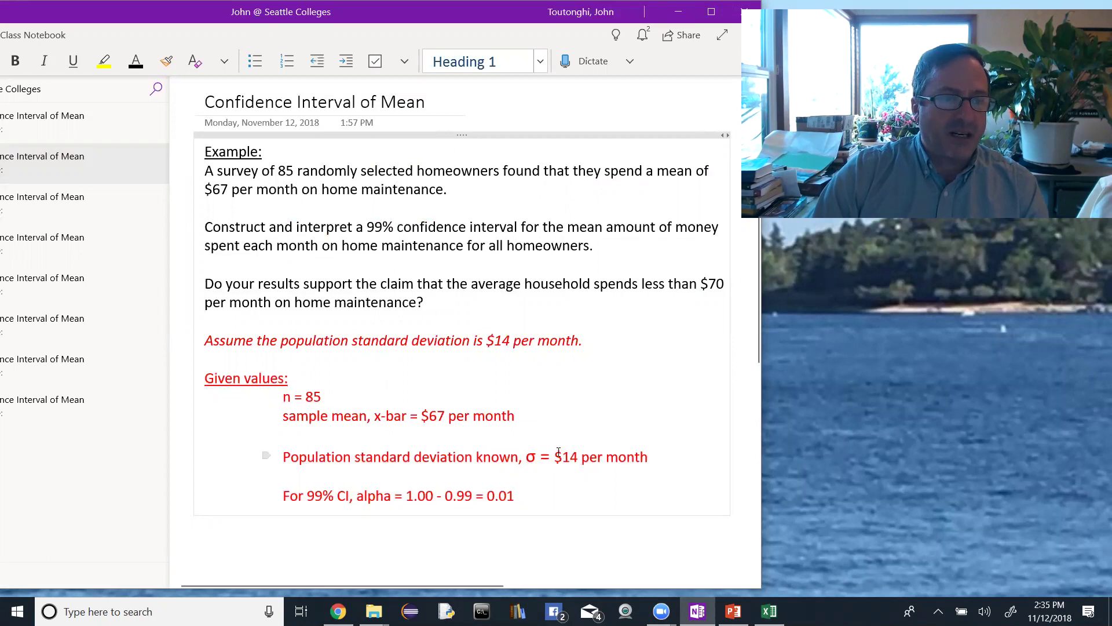
{"action": "left_click", "coordinate": [530, 494]}
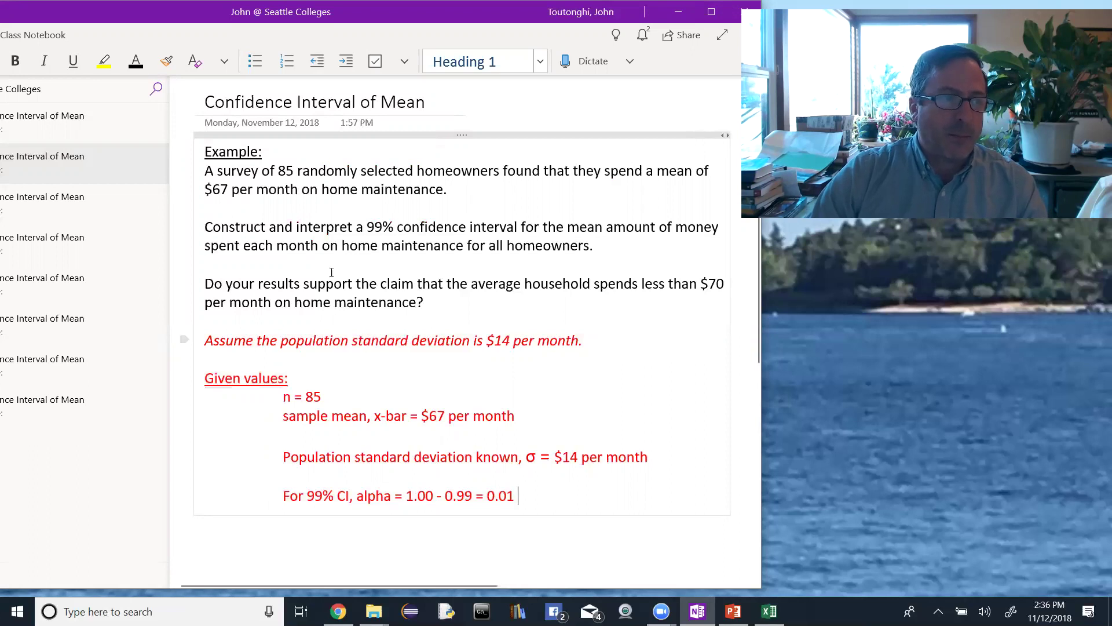
{"action": "left_click", "coordinate": [90, 206]}
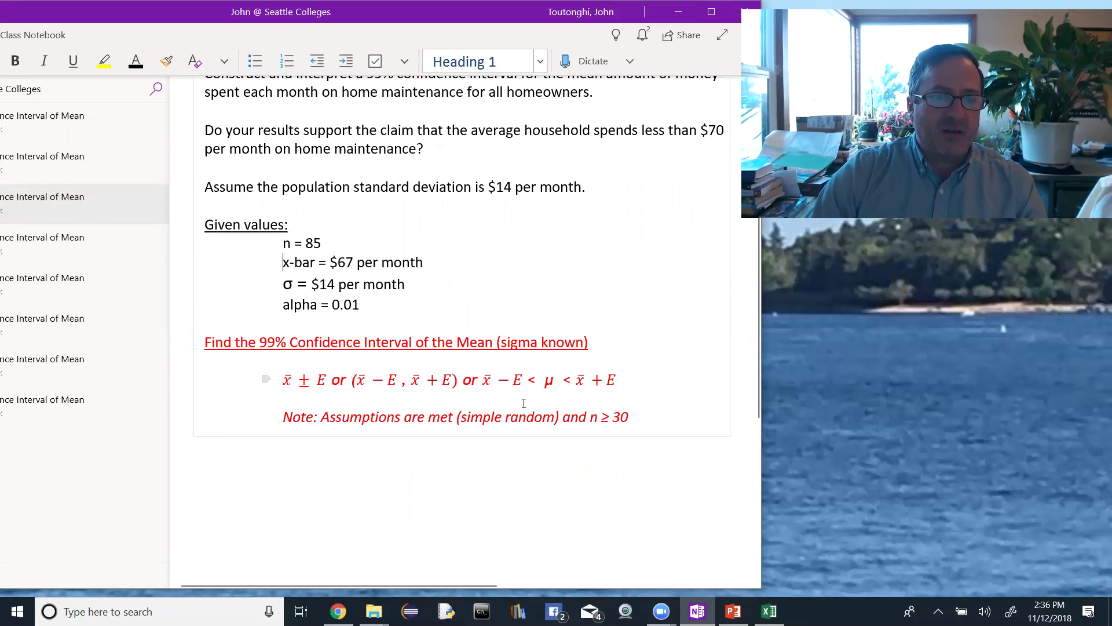
- Highlight the x̄ ± E, (x̄ − E, x̄ + E) and inequality forms, and remove a stray trailing space
{"action": "double_click", "coordinate": [305, 379]}
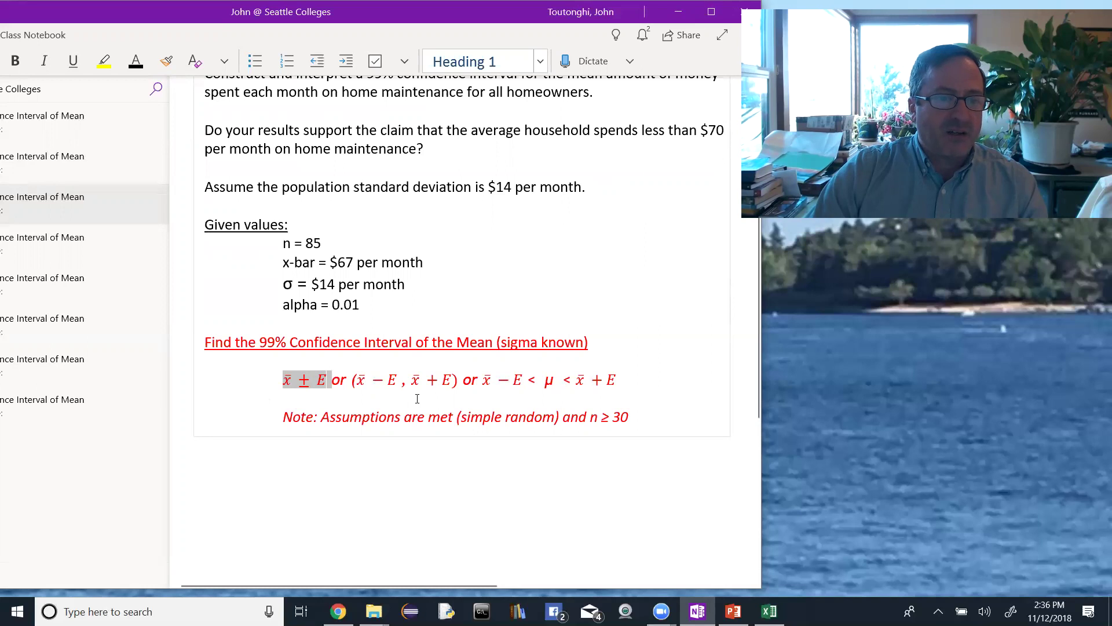
{"action": "left_click_drag", "start_coordinate": [461, 380], "coordinate": [351, 380]}
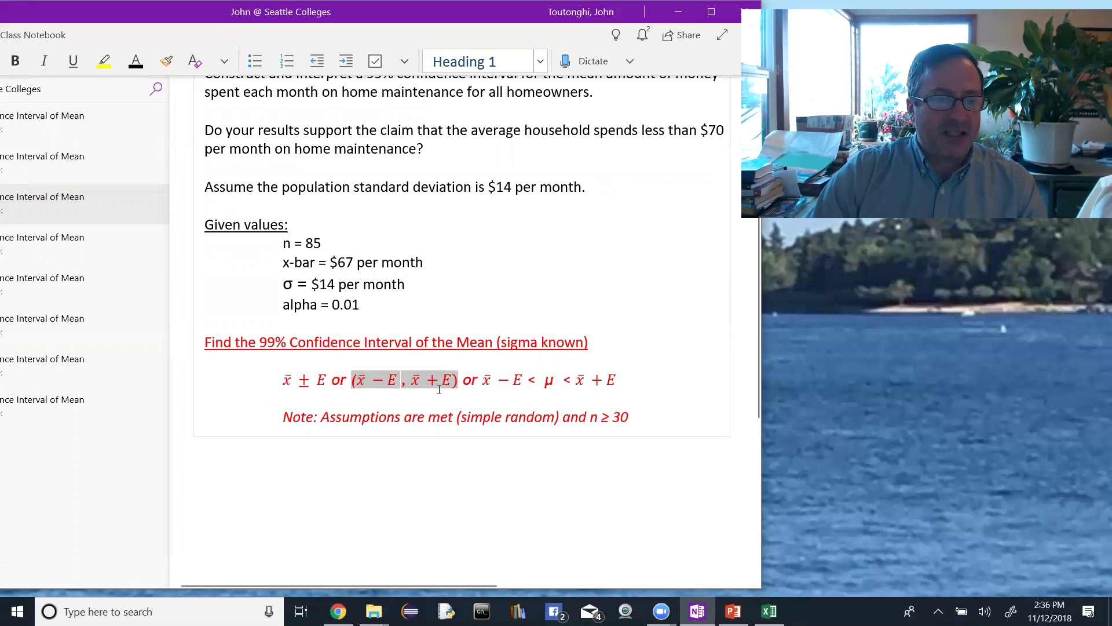
{"action": "left_click", "coordinate": [624, 382]}
{"action": "key", "text": "shift+Left"}
{"action": "key", "text": "shift+Left"}
{"action": "key", "text": "shift+Left"}
{"action": "key", "text": "shift+Left"}
{"action": "key", "text": "shift+Left"}
{"action": "key", "text": "shift+Left"}
{"action": "key", "text": "shift+Left"}
{"action": "key", "text": "shift+Left"}
{"action": "key", "text": "shift+Left"}
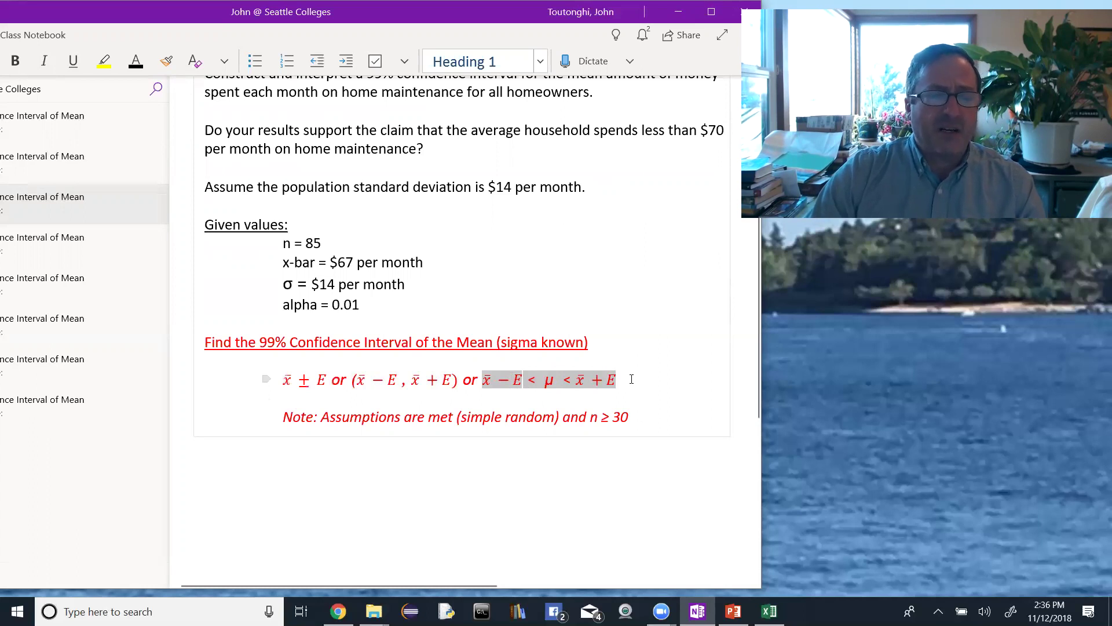
{"action": "left_click", "coordinate": [629, 381]}
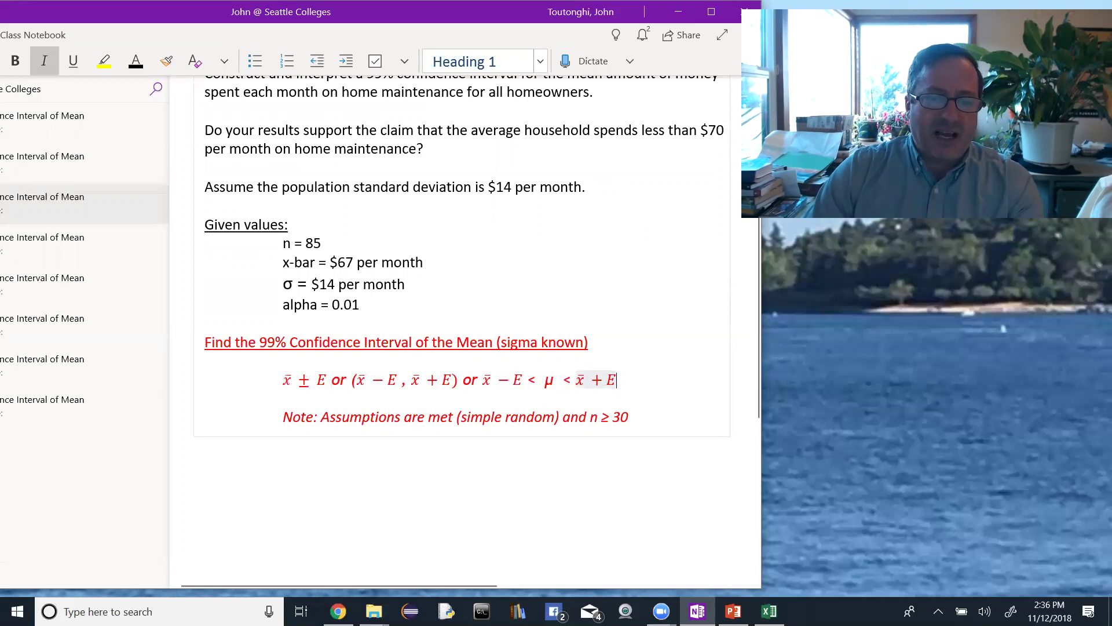
{"action": "key", "text": "BackSpace"}
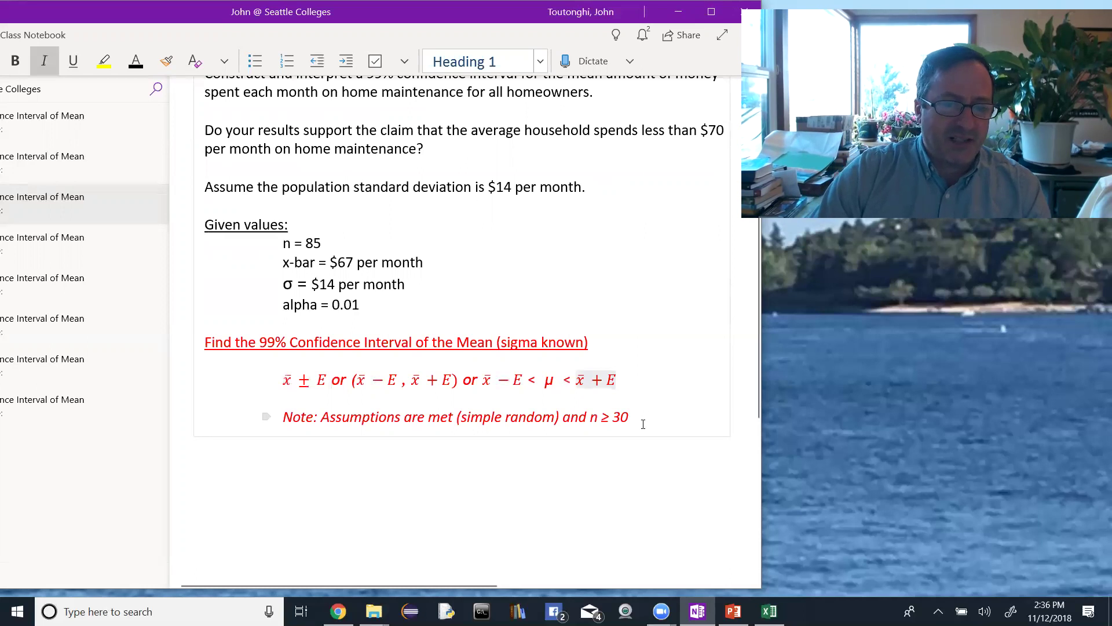
- Highlight the n ≥ 30 condition, 'randomly' and n = 85, then open the CONFIDENCE.NORM page
{"action": "left_click", "coordinate": [639, 419]}
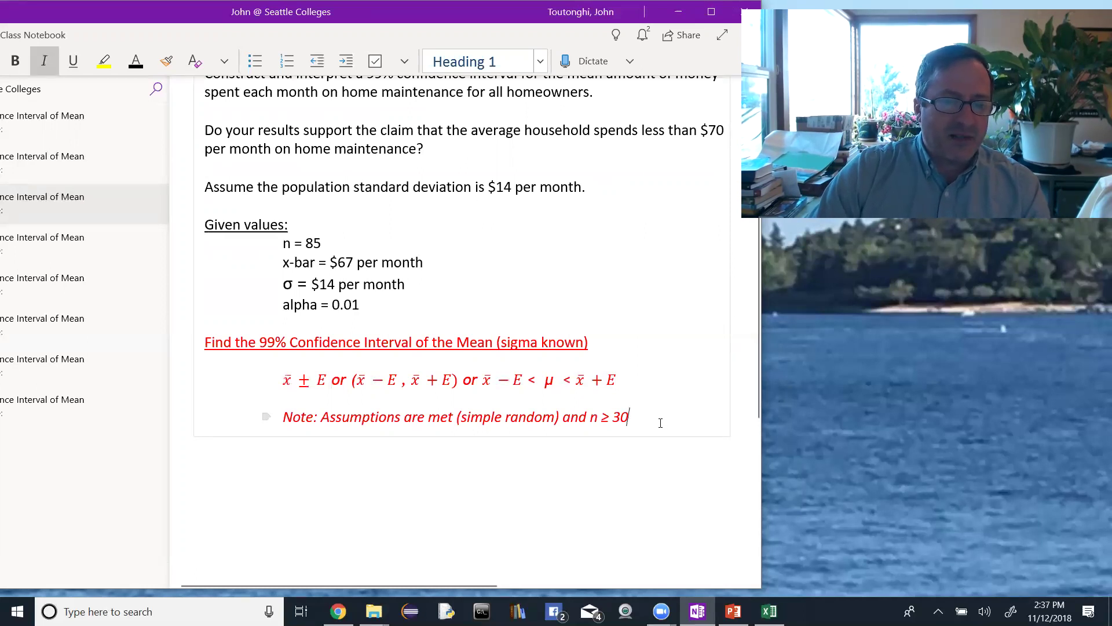
{"action": "left_click_drag", "start_coordinate": [659, 421], "coordinate": [466, 417]}
{"action": "left_click", "coordinate": [631, 419]}
{"action": "scroll", "coordinate": [484, 418], "scroll_direction": "up", "scroll_amount": 2}
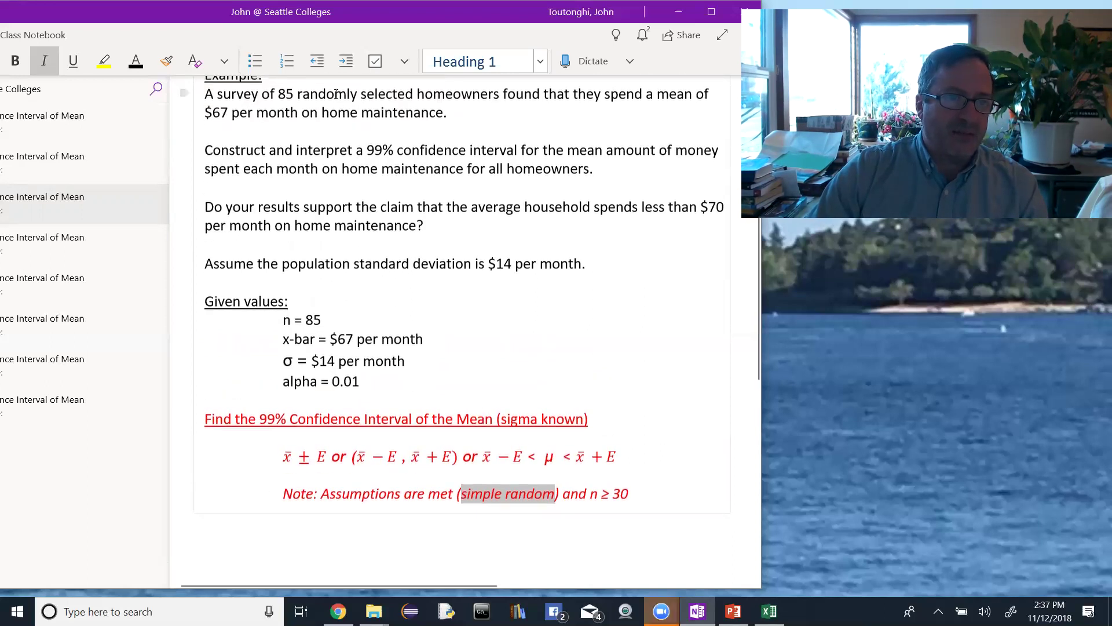
{"action": "double_click", "coordinate": [327, 94]}
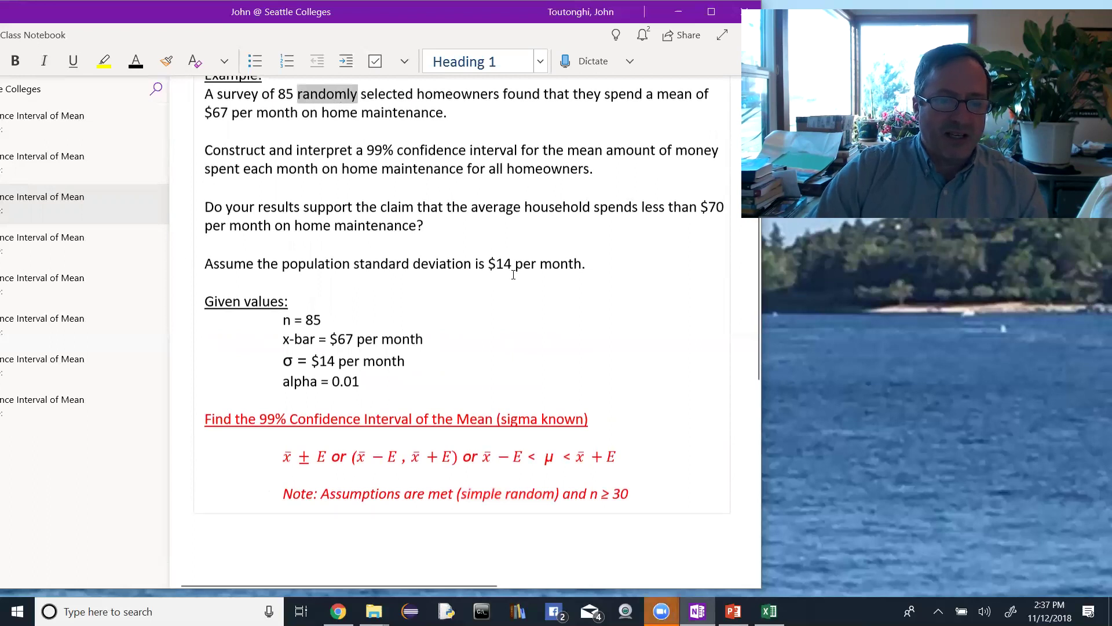
{"action": "scroll", "coordinate": [498, 262], "scroll_direction": "down", "scroll_amount": 2}
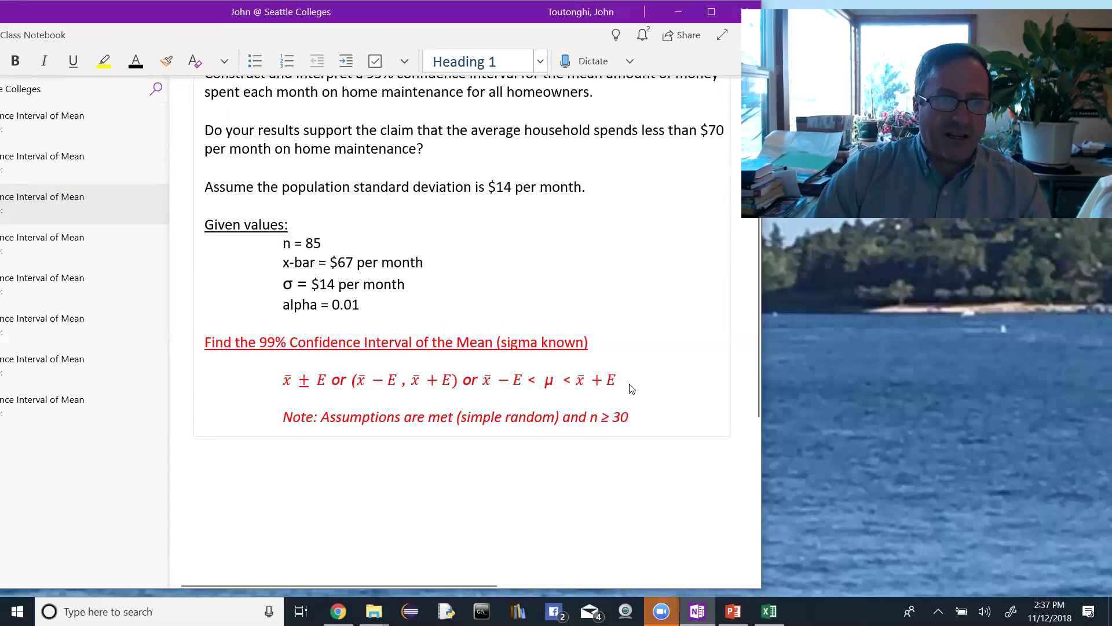
{"action": "scroll", "coordinate": [648, 390], "scroll_direction": "up", "scroll_amount": 2}
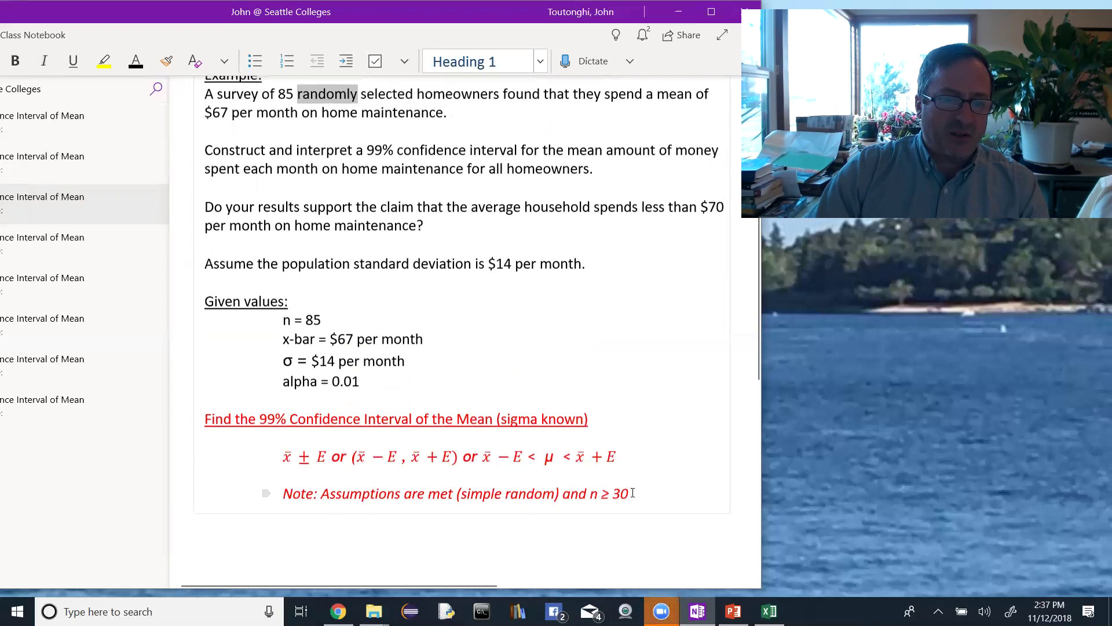
{"action": "left_click_drag", "start_coordinate": [628, 493], "coordinate": [590, 494]}
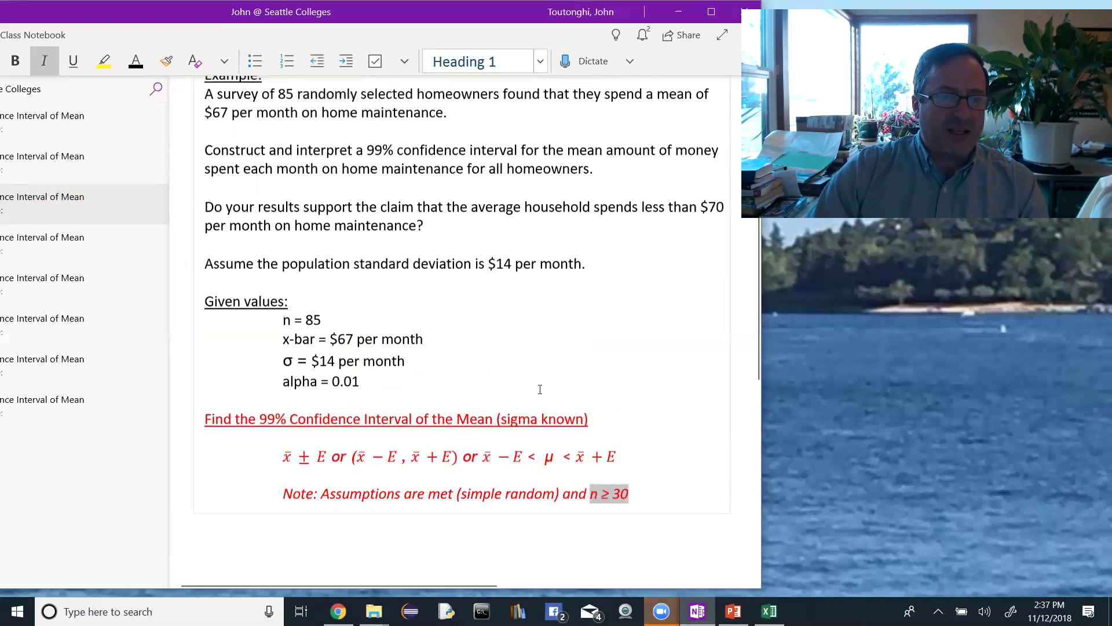
{"action": "left_click_drag", "start_coordinate": [321, 319], "coordinate": [283, 320]}
{"action": "left_click", "coordinate": [328, 321]}
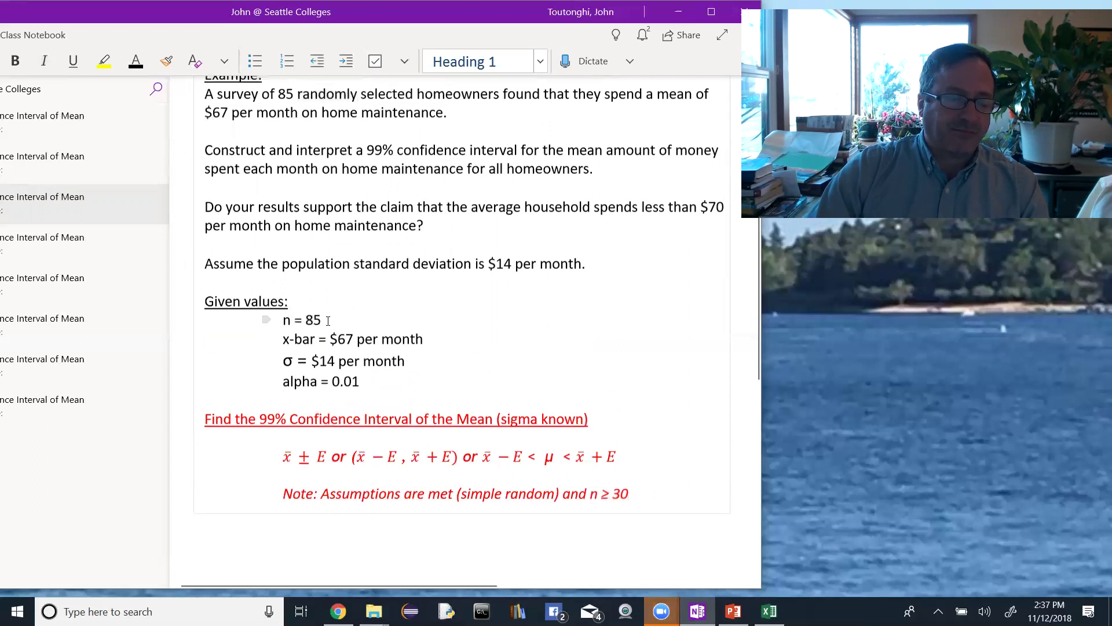
{"action": "left_click", "coordinate": [67, 248]}
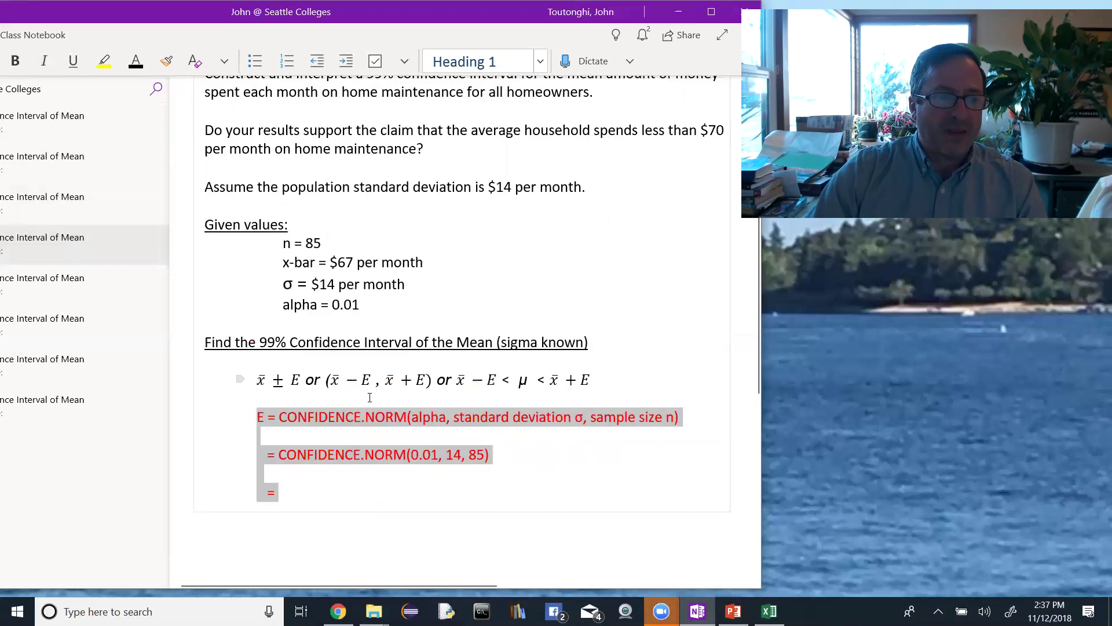
- Italicize the red E in the margin-of-error formula
{"action": "left_click", "coordinate": [377, 435]}
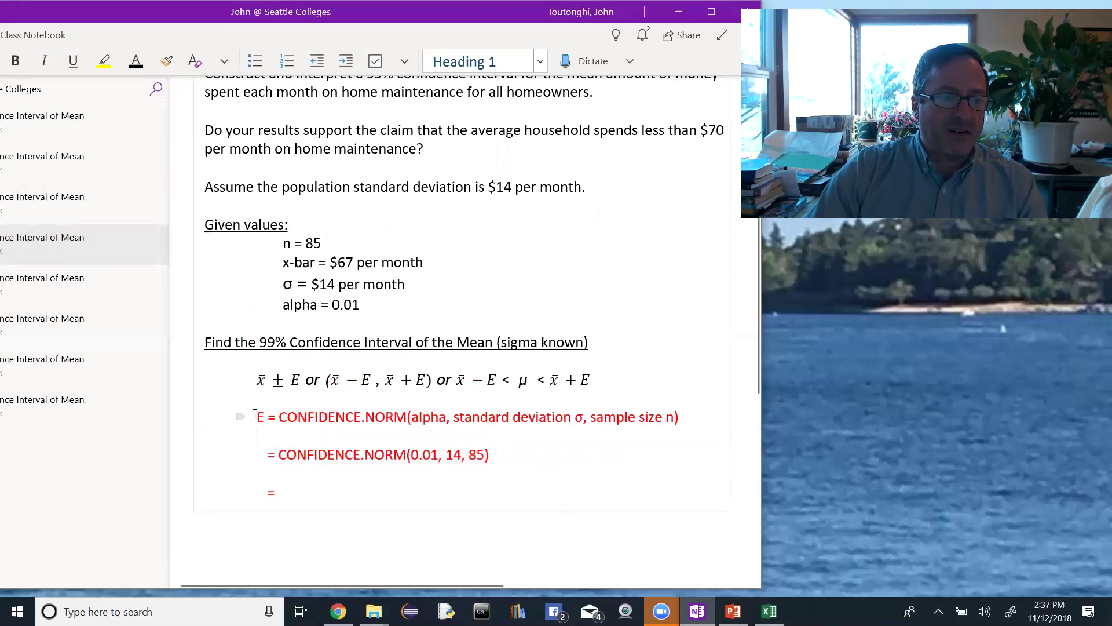
{"action": "left_click_drag", "start_coordinate": [257, 417], "coordinate": [265, 418]}
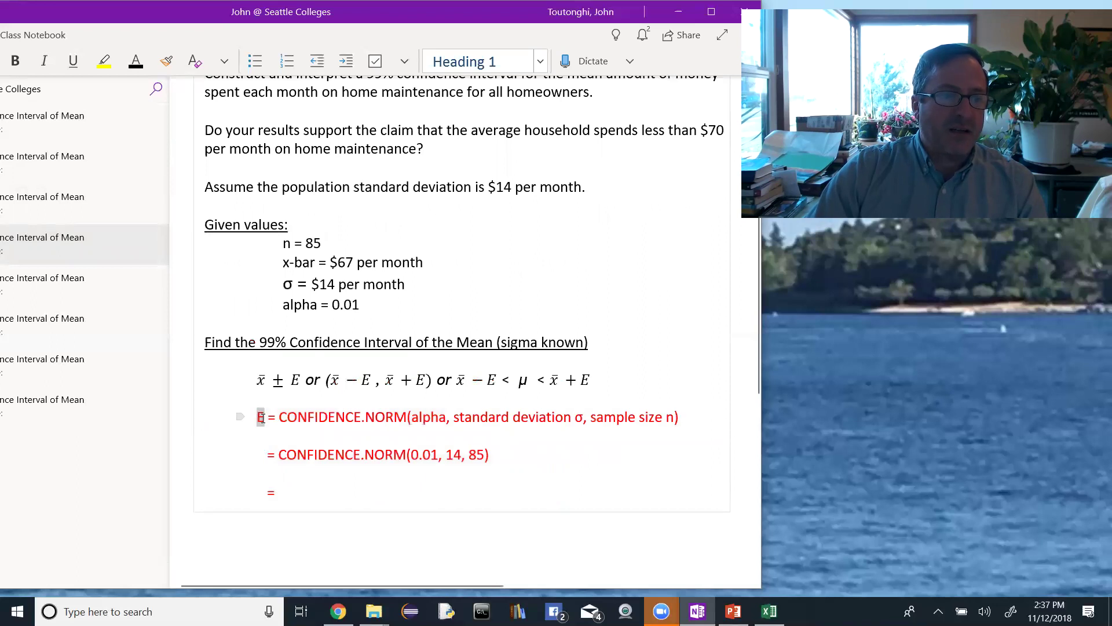
{"action": "left_click", "coordinate": [56, 68]}
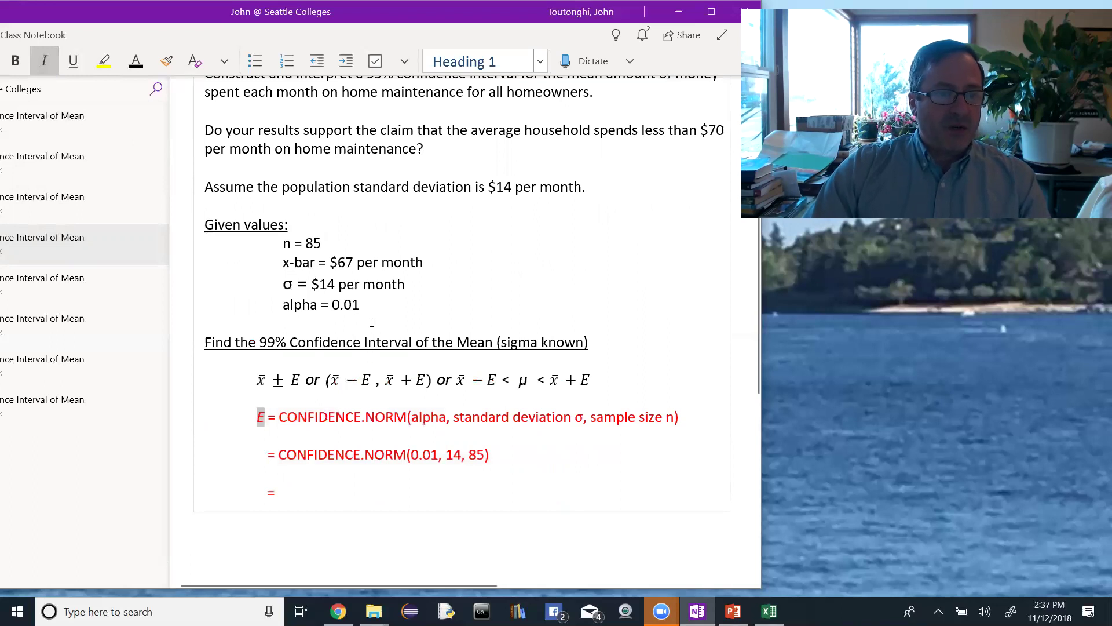
- Highlight σ = $14 and each CONFIDENCE.NORM argument (0.01, 14, 85), then bring up blank Excel
{"action": "left_click_drag", "start_coordinate": [401, 284], "coordinate": [282, 284]}
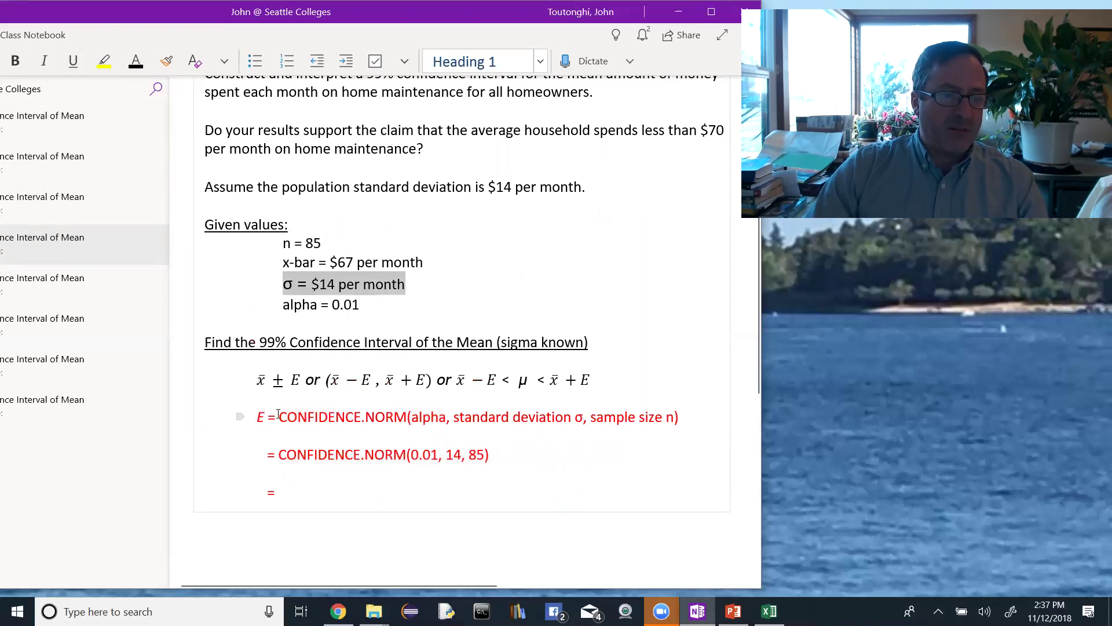
{"action": "left_click_drag", "start_coordinate": [279, 414], "coordinate": [409, 417]}
{"action": "double_click", "coordinate": [424, 418]}
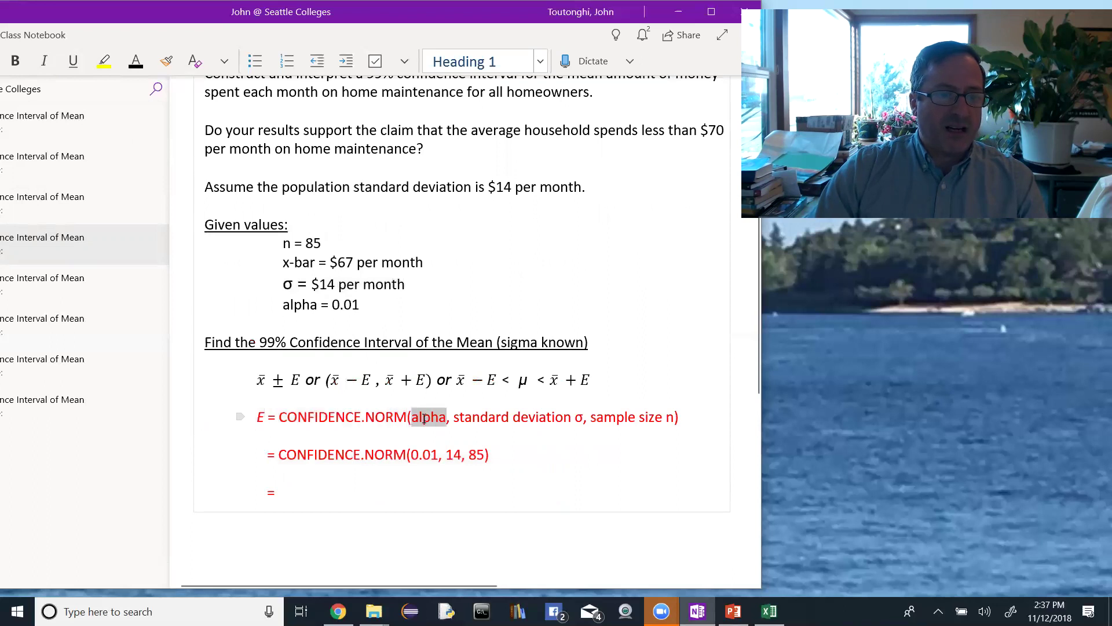
{"action": "left_click_drag", "start_coordinate": [454, 418], "coordinate": [673, 420]}
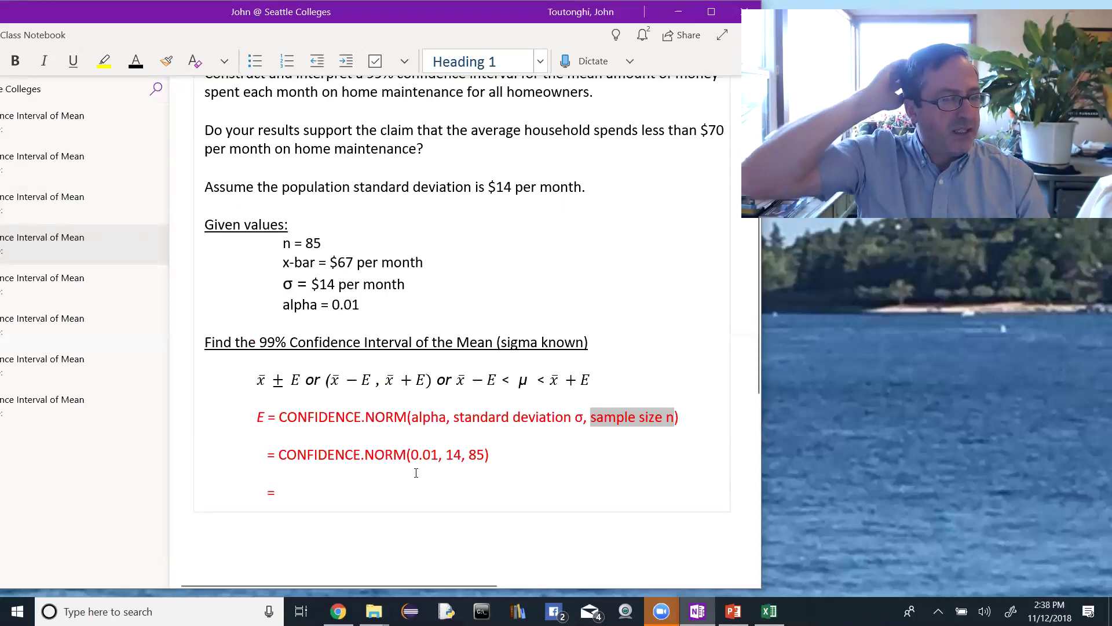
{"action": "left_click_drag", "start_coordinate": [423, 455], "coordinate": [440, 455]}
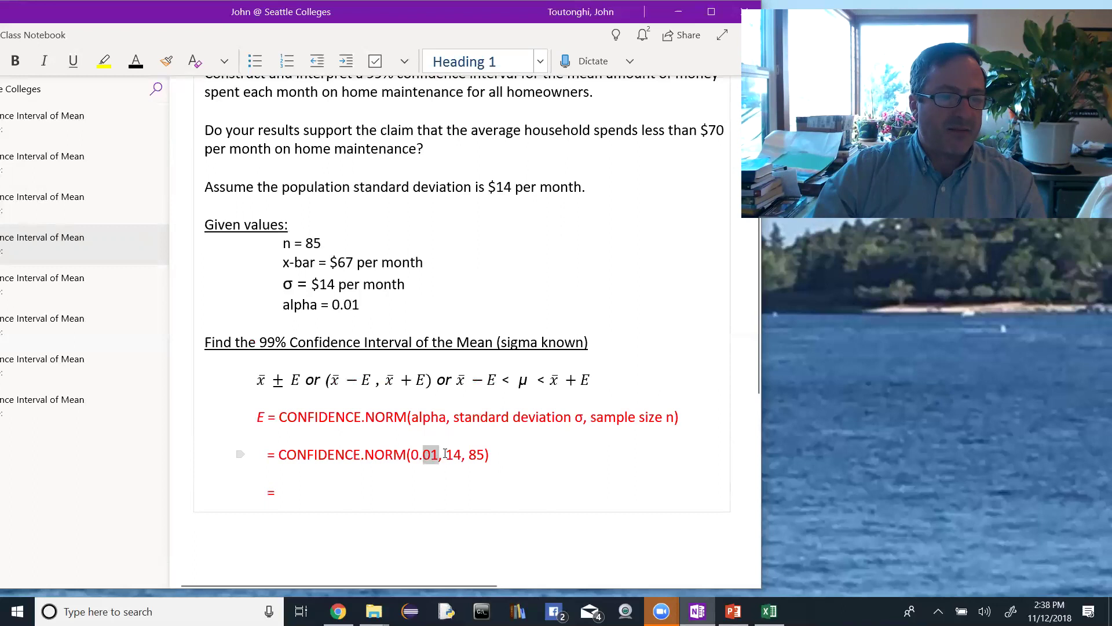
{"action": "double_click", "coordinate": [452, 454]}
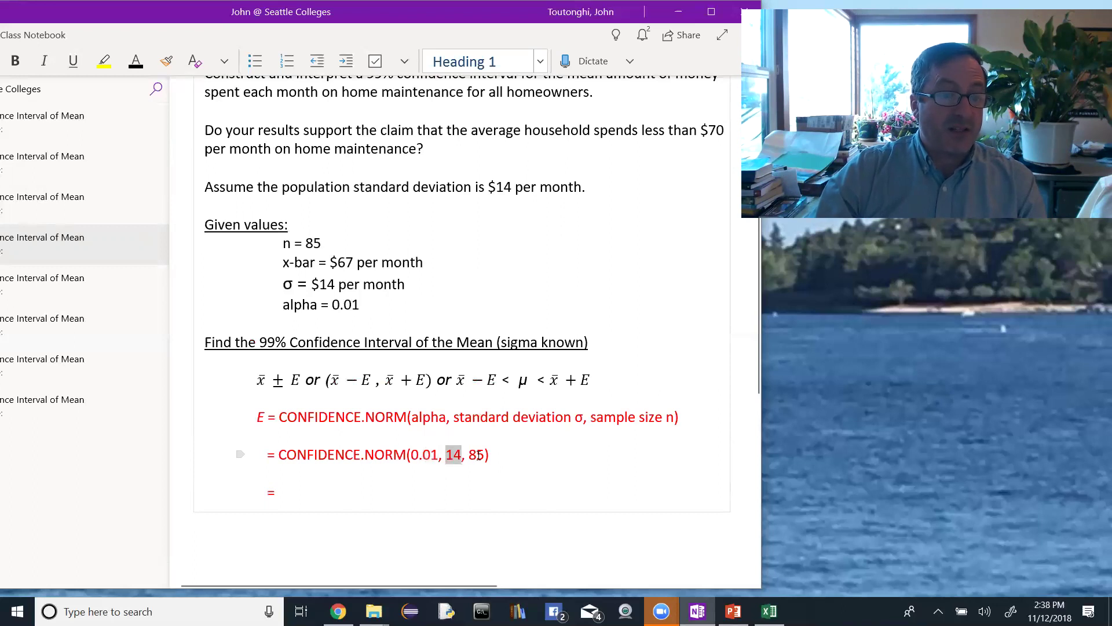
{"action": "double_click", "coordinate": [479, 455]}
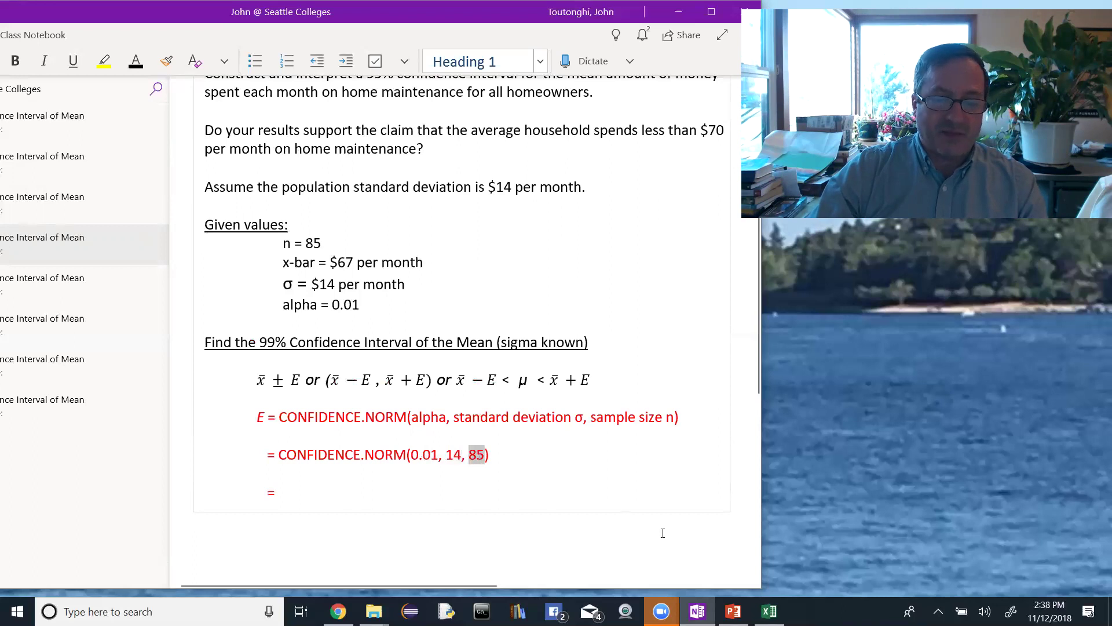
{"action": "left_click", "coordinate": [769, 612]}
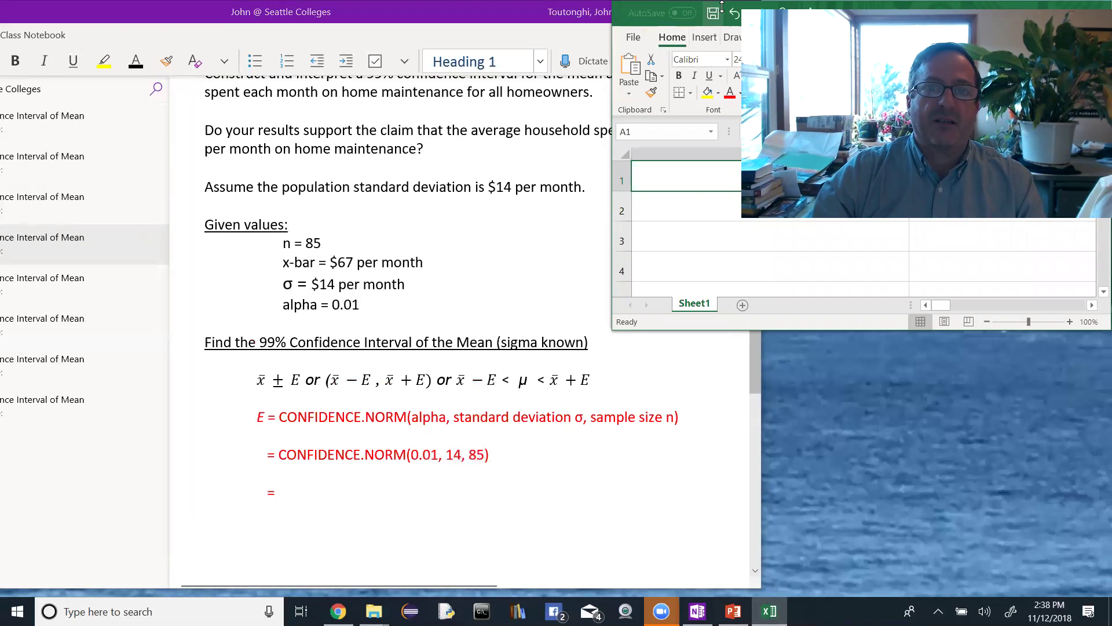
- Make the Excel window shorter
{"action": "left_click_drag", "start_coordinate": [731, 6], "coordinate": [732, 96]}
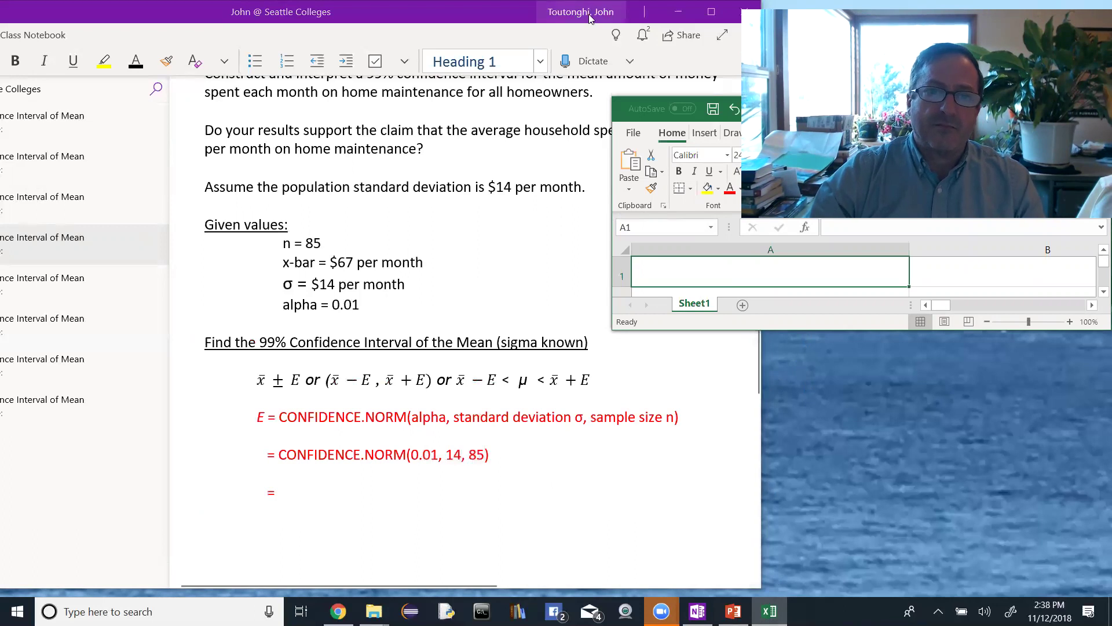
{"action": "right_click", "coordinate": [618, 113]}
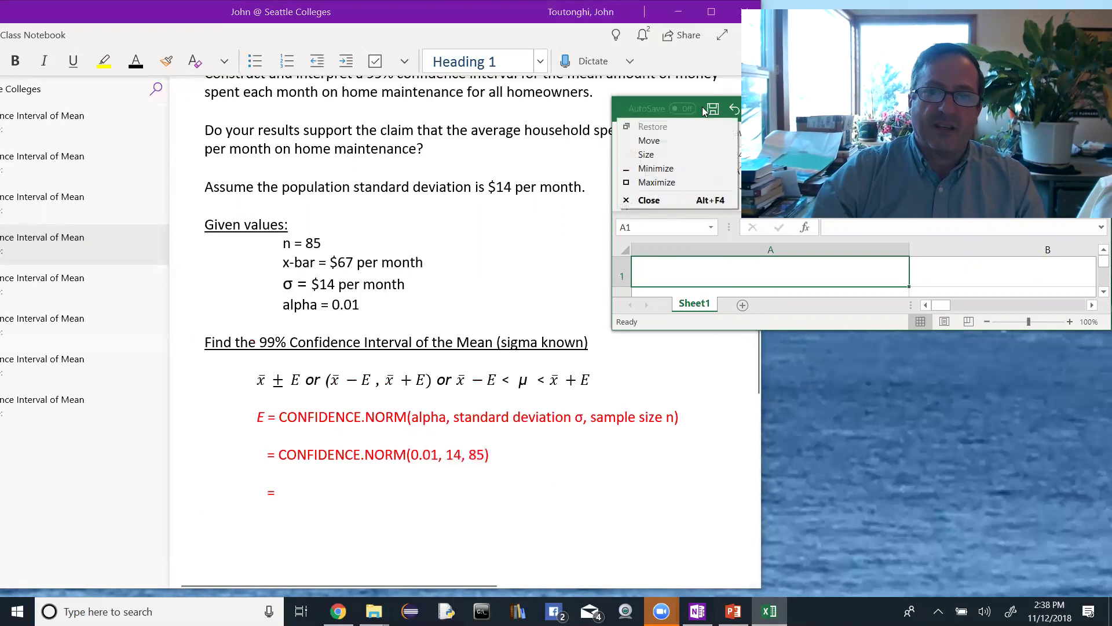
{"action": "left_click", "coordinate": [723, 103]}
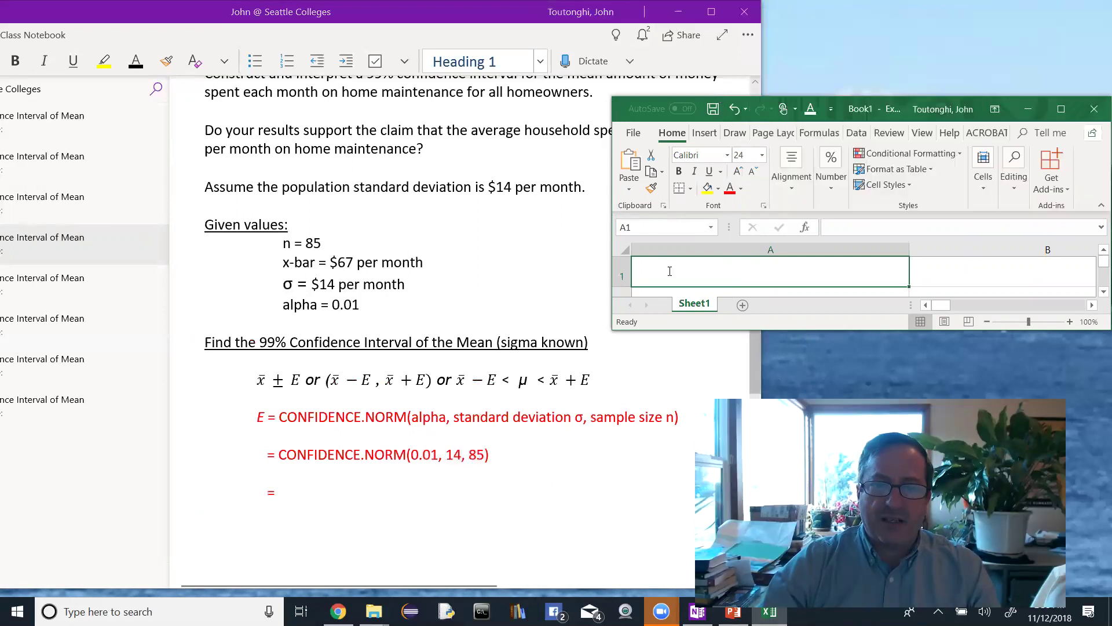
- Enter =CONFIDENCE.NORM(0.01, 14, 85) in cell A1 using the function autocomplete
{"action": "type", "text": "="}
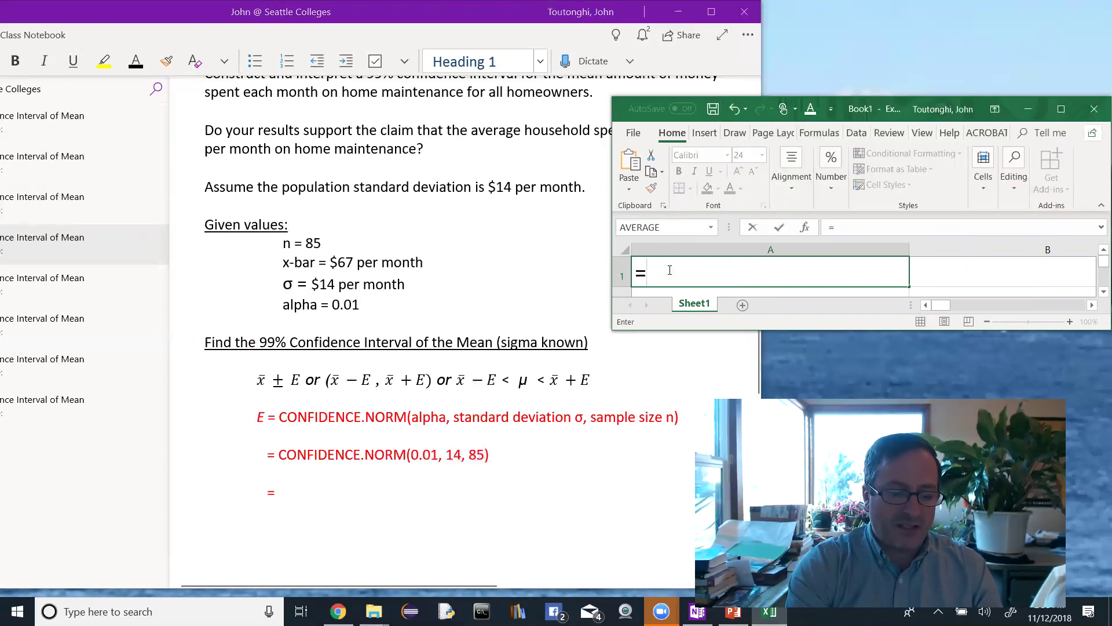
{"action": "type", "text": "con"}
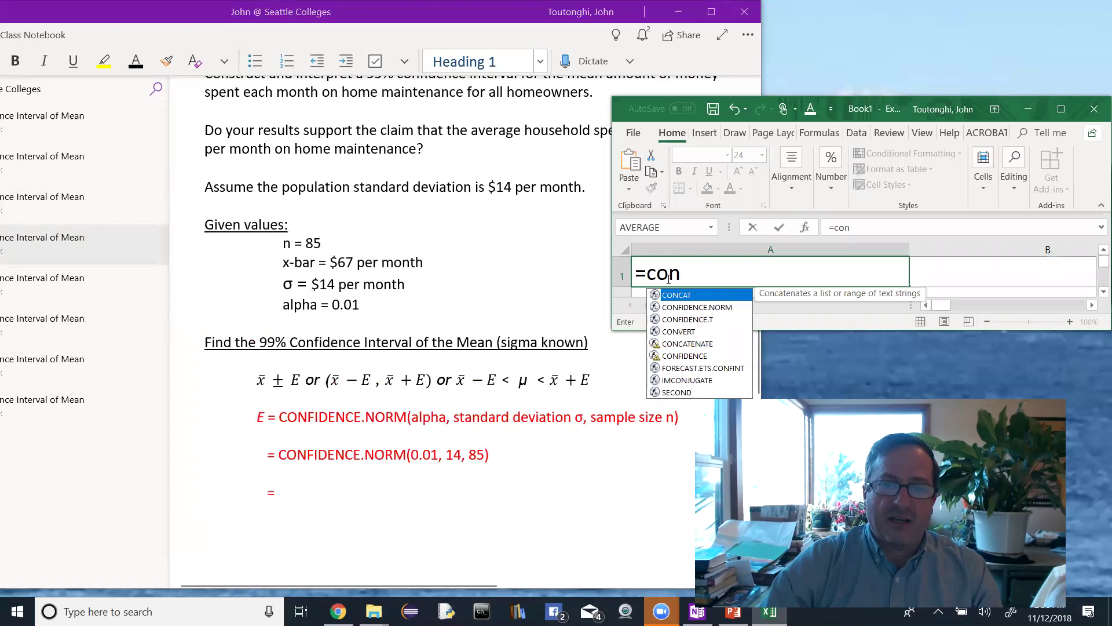
{"action": "double_click", "coordinate": [688, 308]}
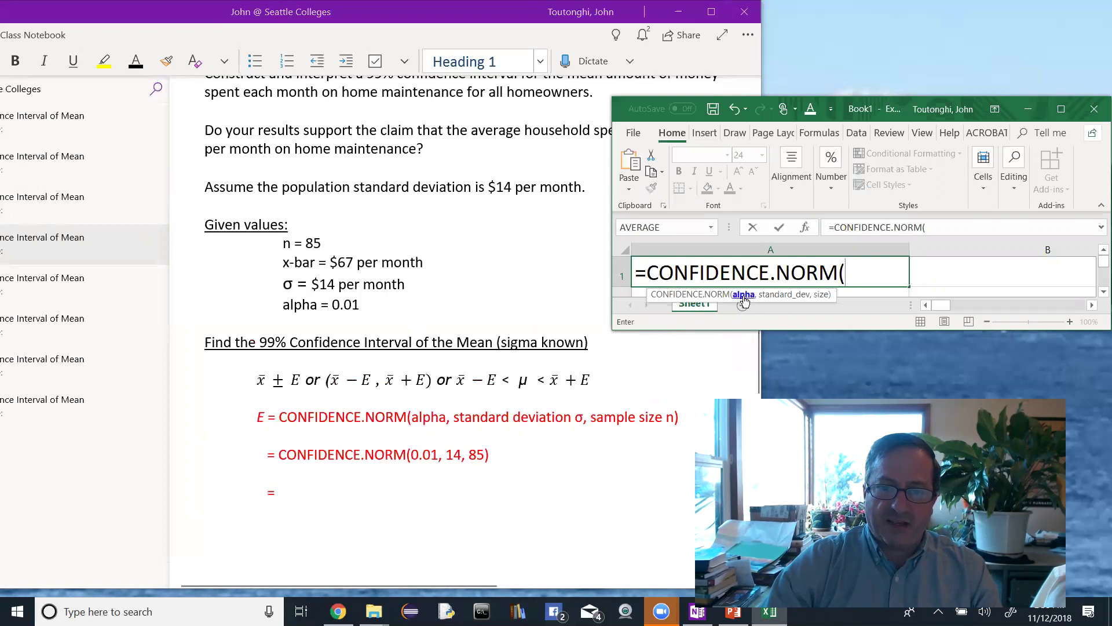
{"action": "type", "text": "0.01,"}
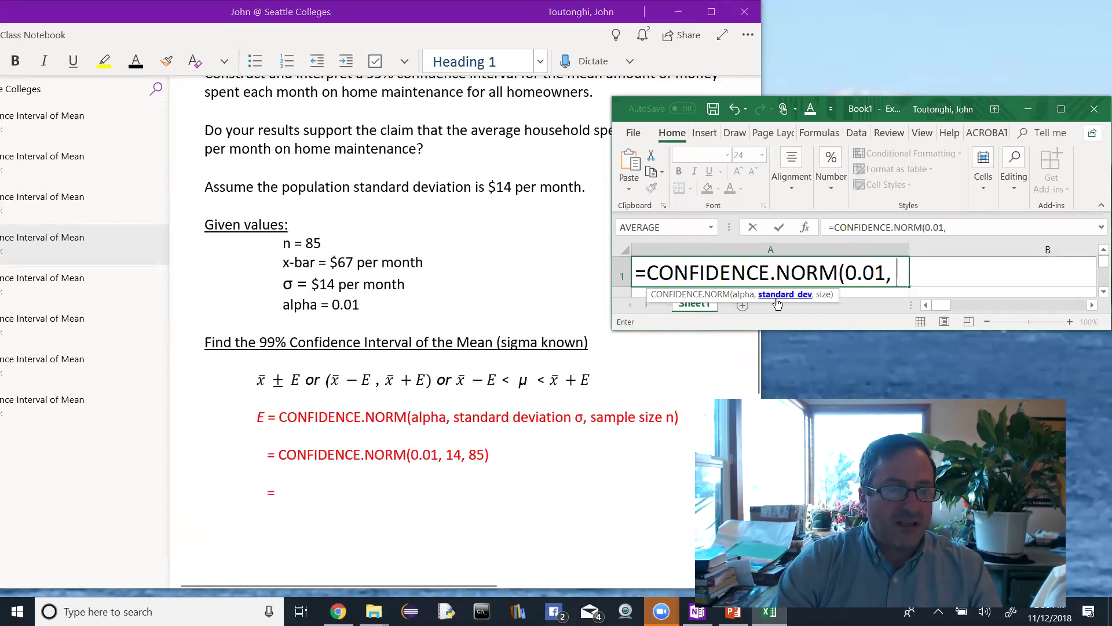
{"action": "type", "text": "14,"}
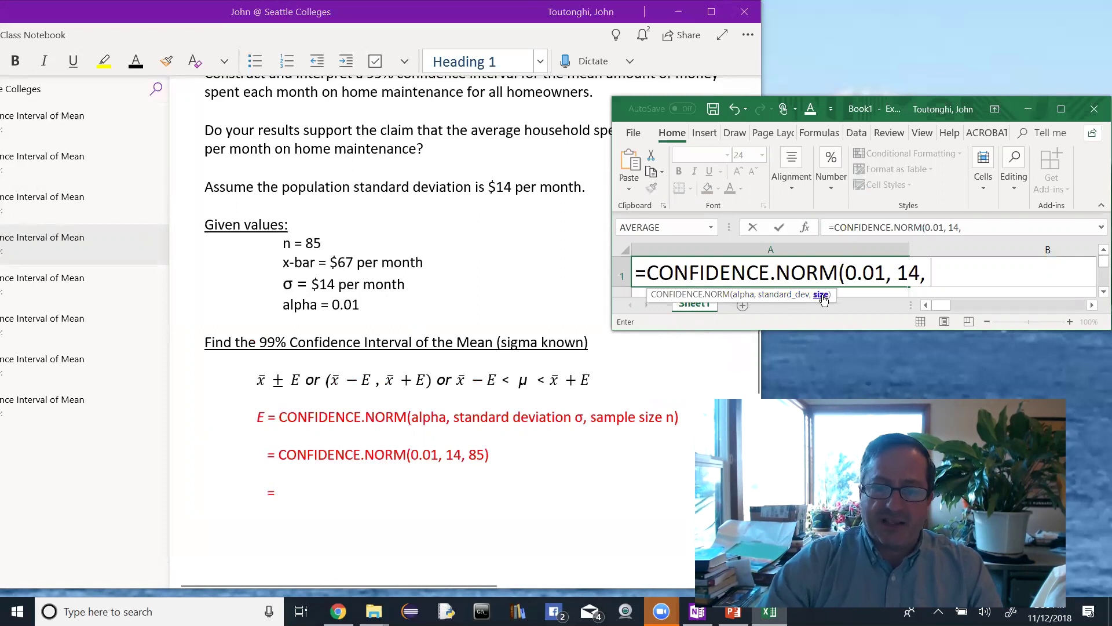
{"action": "type", "text": "85"}
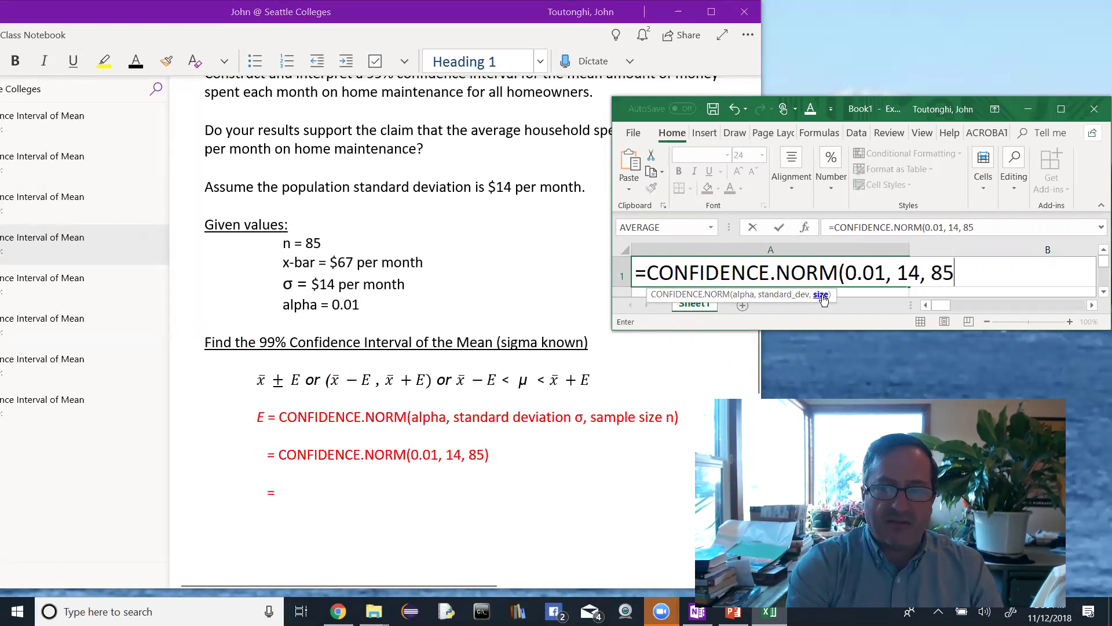
{"action": "type", "text": ")"}
{"action": "key", "text": "Tab"}
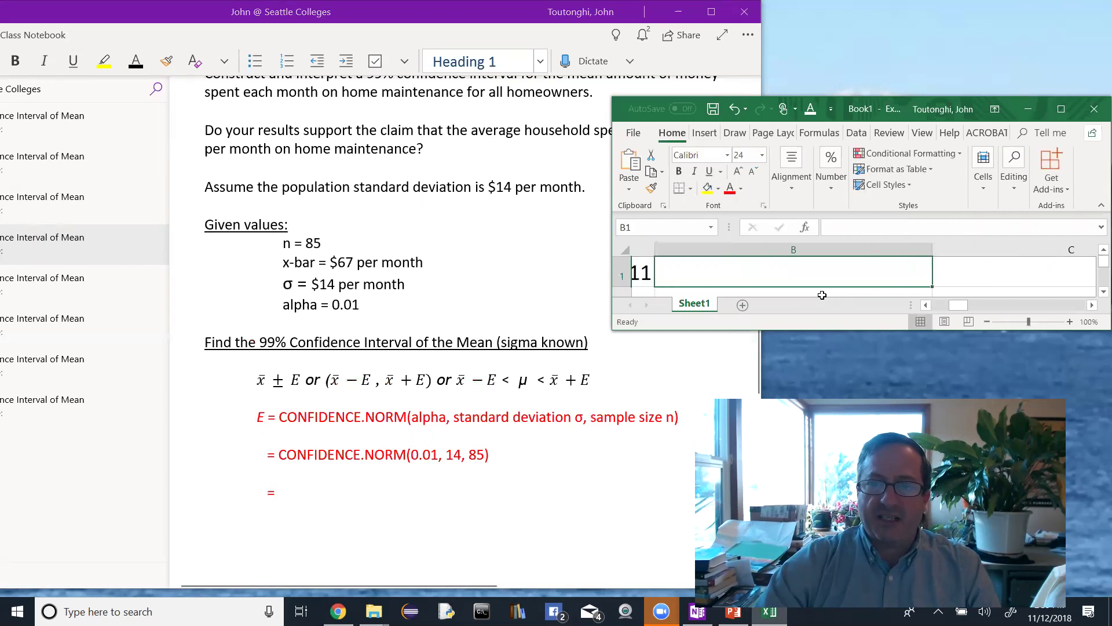
- Write Excel's 3.911430811 result, rounded to 3.91, on the last red equals line in OneNote
{"action": "left_click", "coordinate": [926, 305]}
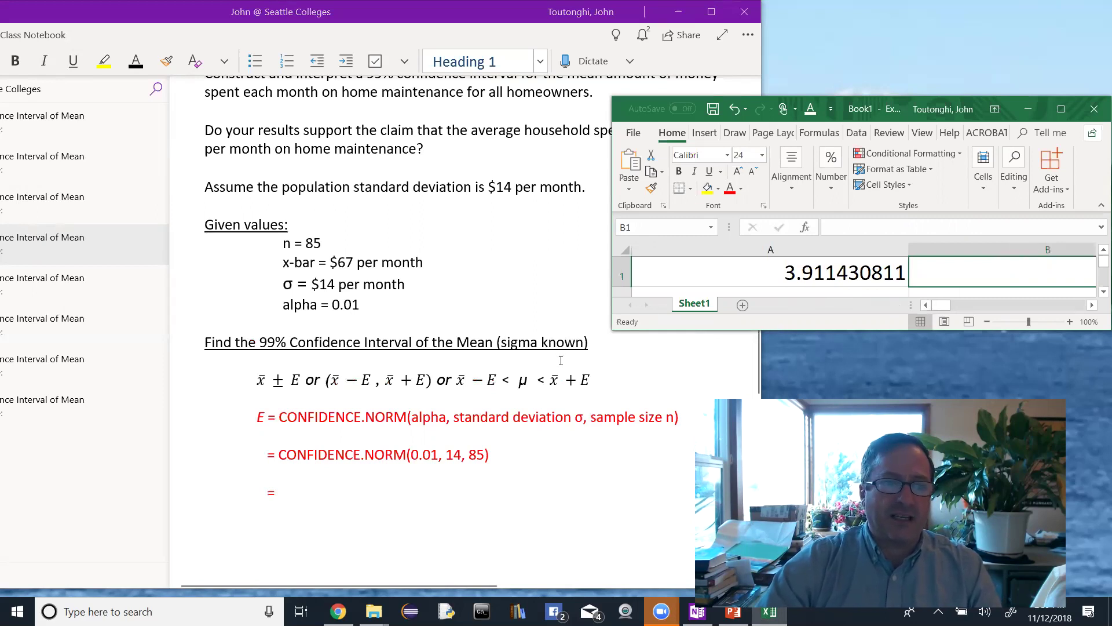
{"action": "left_click", "coordinate": [295, 493]}
{"action": "type", "text": "3.91"}
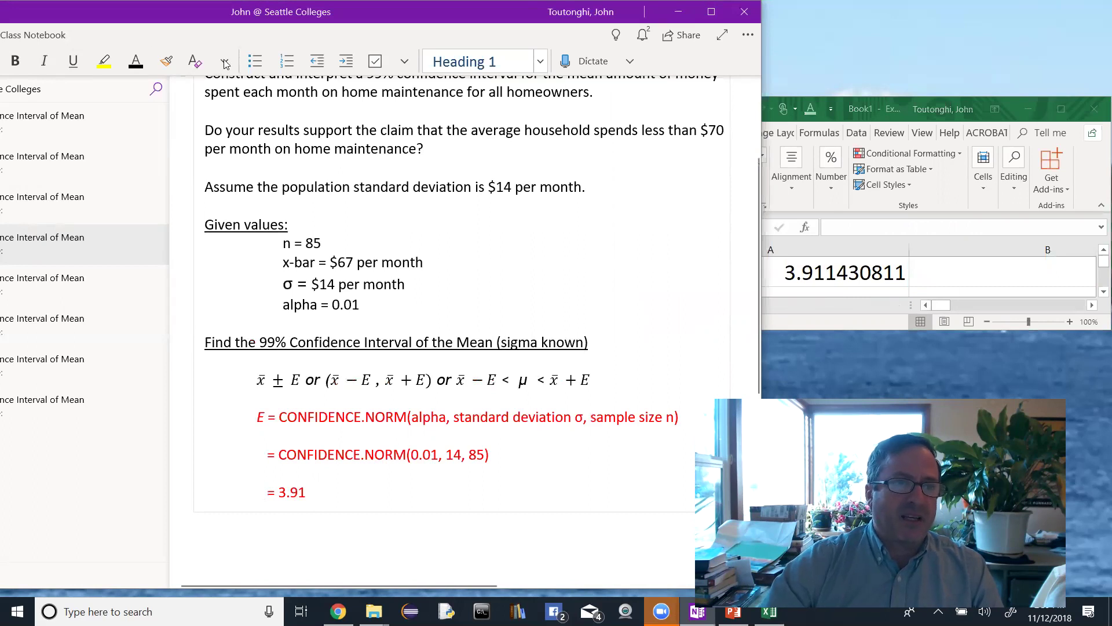
{"action": "left_click_drag", "start_coordinate": [436, 18], "coordinate": [466, 33]}
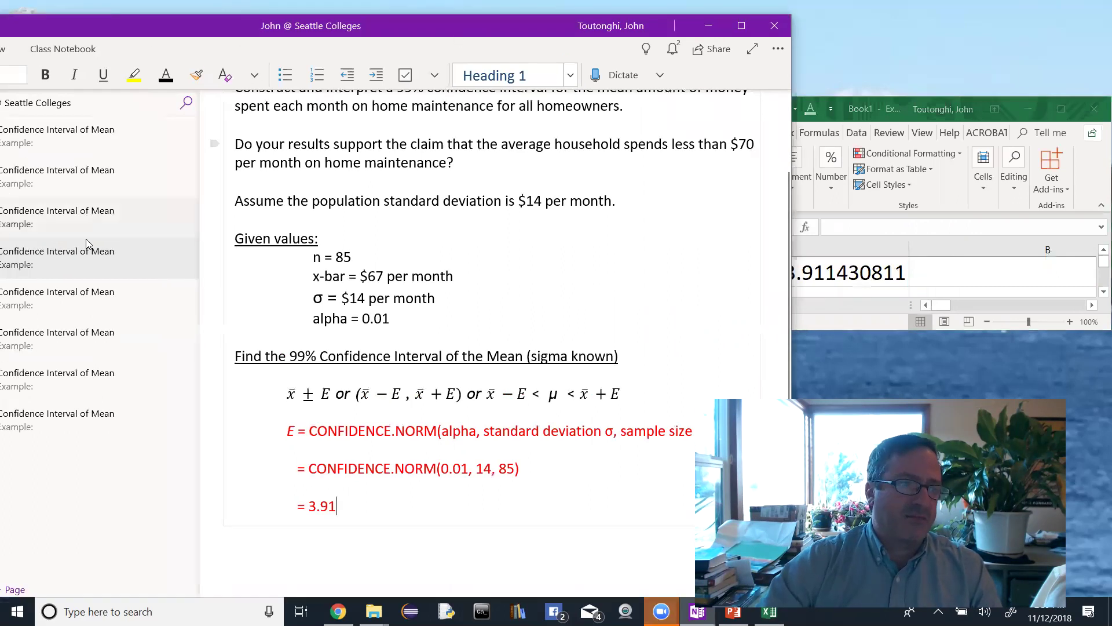
- Review $67 ± $3.91, ($63.09, $70.91) and $63.09 < μ < $70.91, adding a space before μ
{"action": "left_click", "coordinate": [55, 304]}
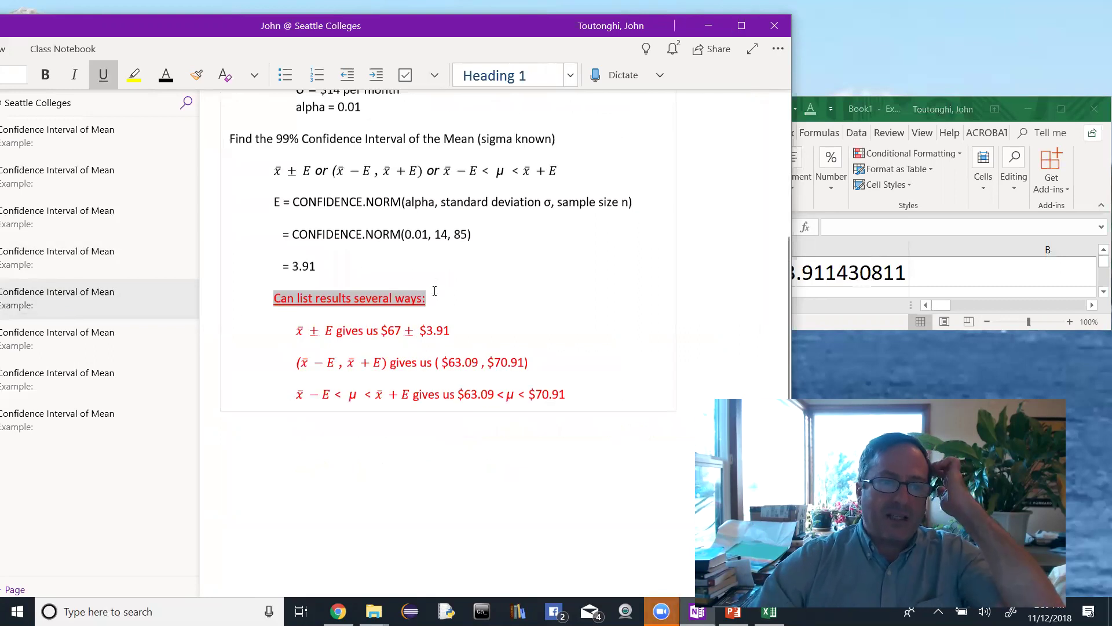
{"action": "left_click", "coordinate": [435, 292]}
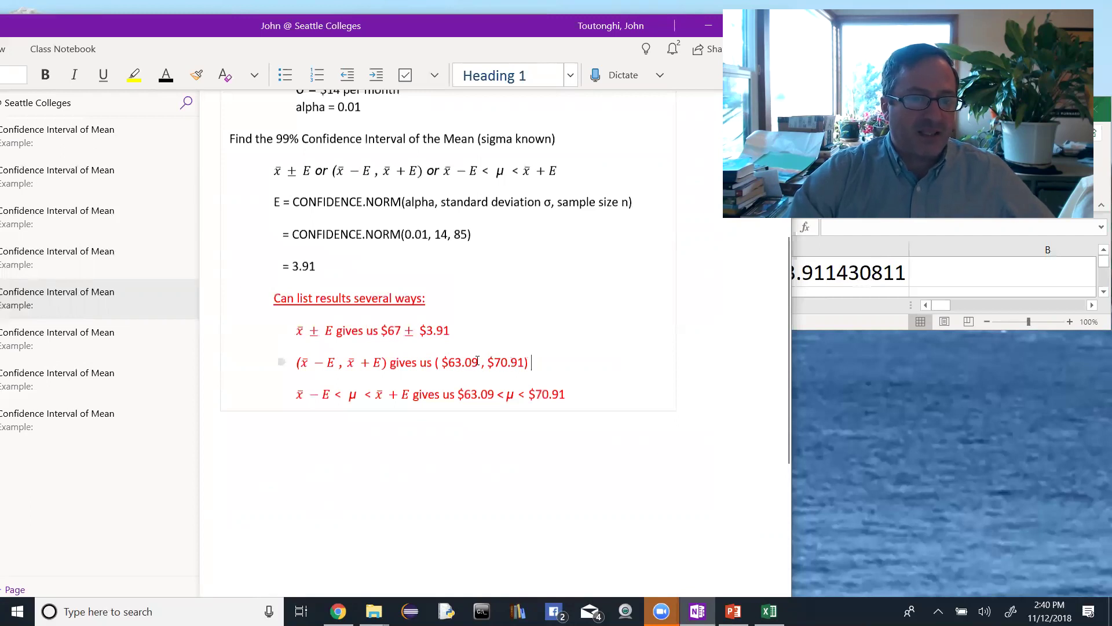
{"action": "key", "text": "ctrl+shift+Left"}
{"action": "key", "text": "ctrl+shift+Left"}
{"action": "key", "text": "ctrl+shift+Left"}
{"action": "key", "text": "ctrl+shift+Left"}
{"action": "key", "text": "ctrl+shift+Left"}
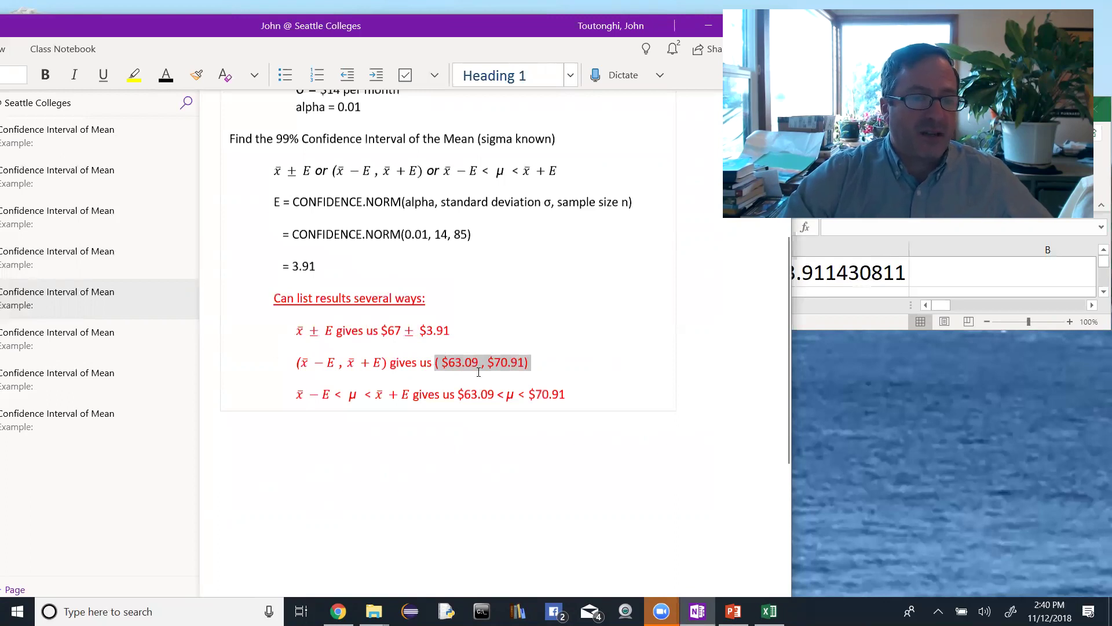
{"action": "left_click", "coordinate": [360, 401]}
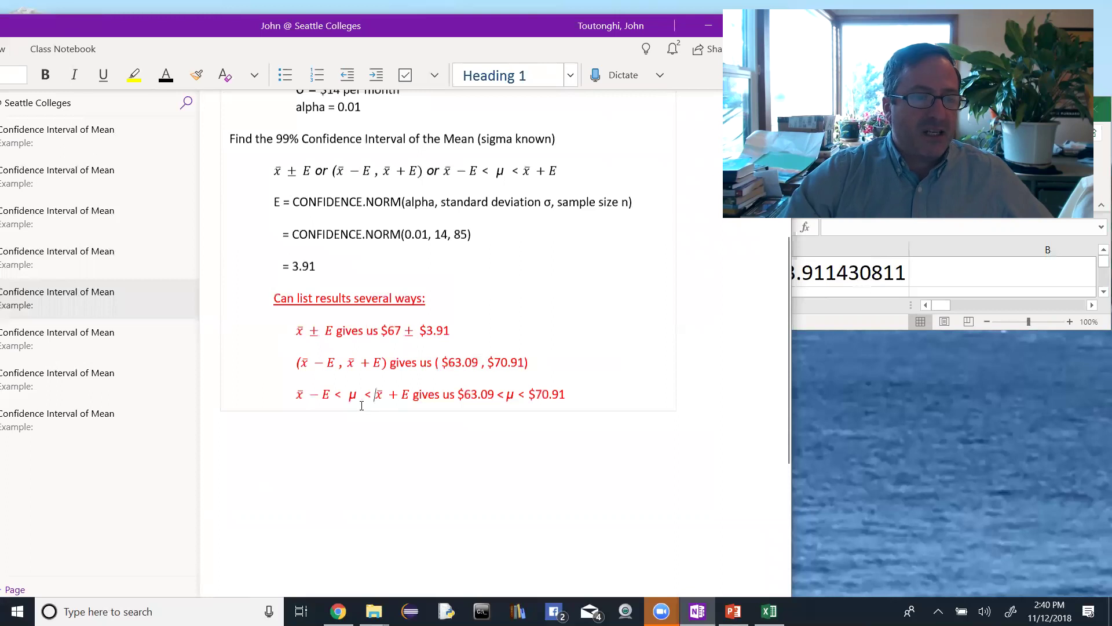
{"action": "left_click", "coordinate": [507, 399]}
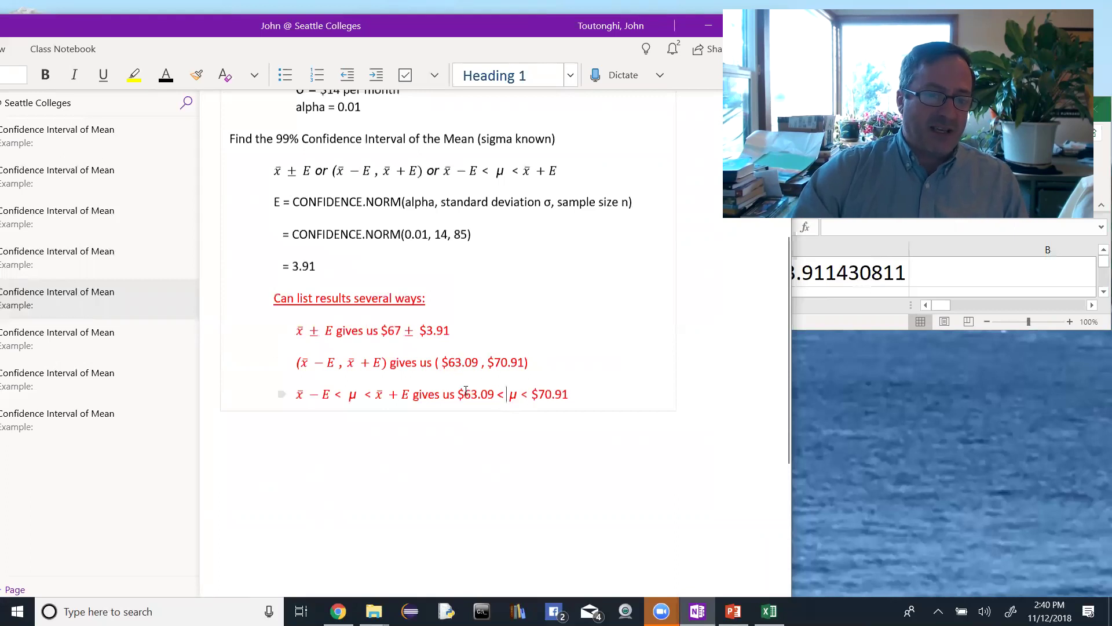
{"action": "left_click_drag", "start_coordinate": [466, 392], "coordinate": [574, 395]}
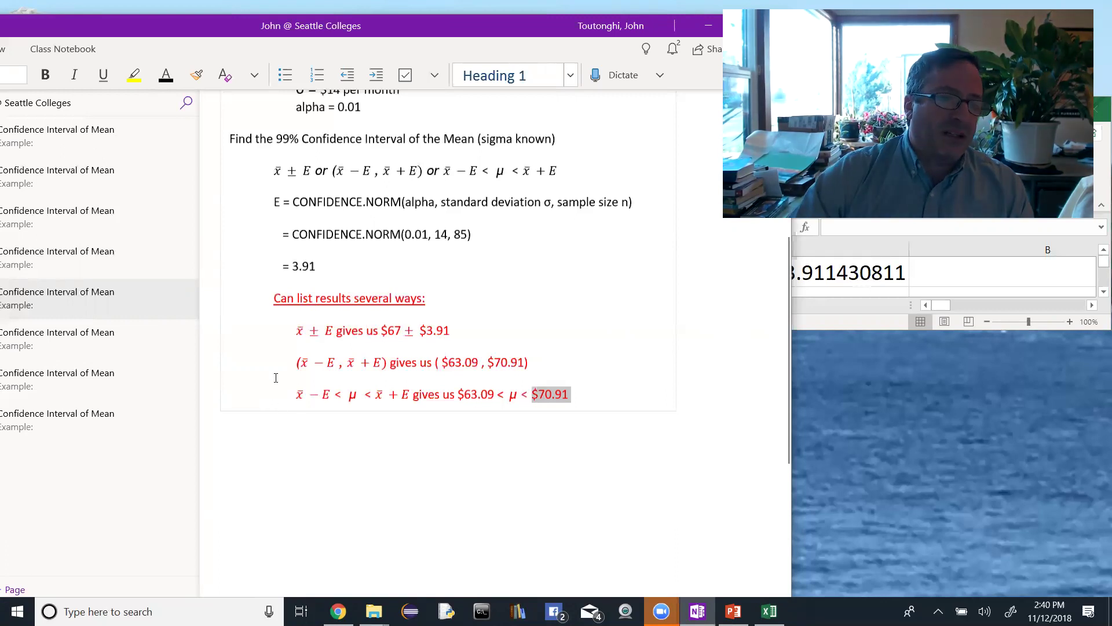
{"action": "left_click", "coordinate": [106, 335]}
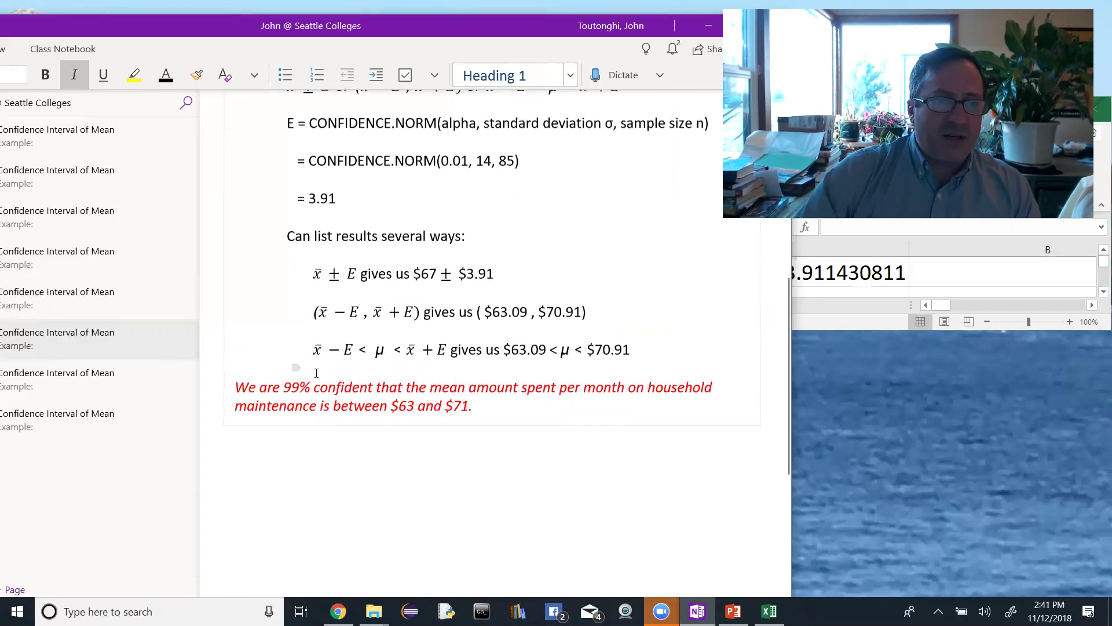
{"action": "scroll", "coordinate": [302, 348], "scroll_direction": "up", "scroll_amount": 5}
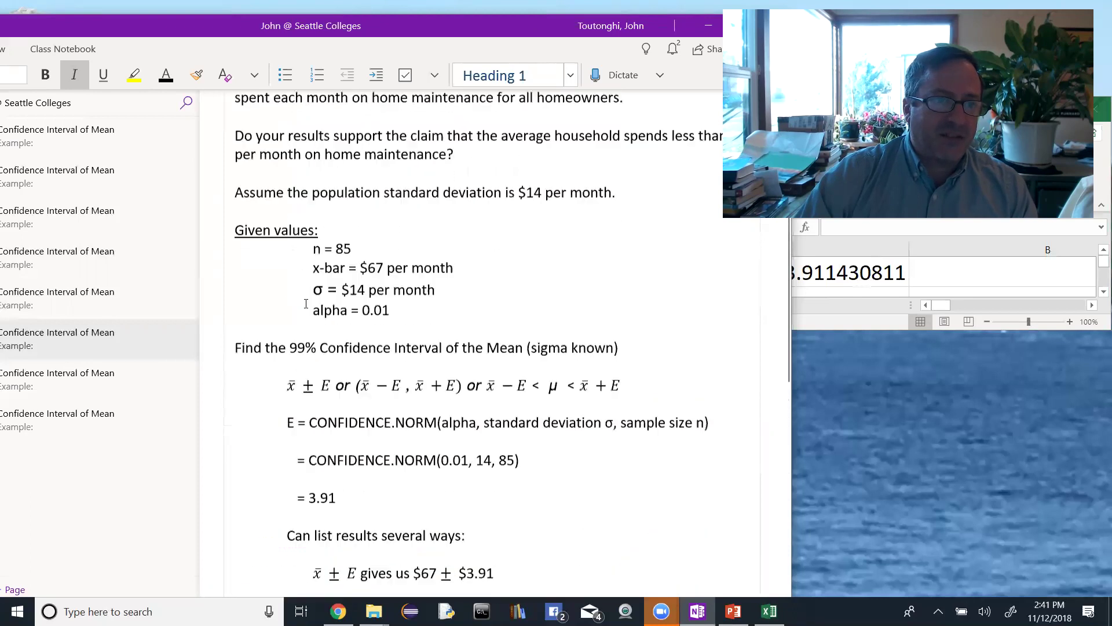
{"action": "scroll", "coordinate": [306, 304], "scroll_direction": "up", "scroll_amount": 1}
{"action": "left_click_drag", "start_coordinate": [458, 277], "coordinate": [313, 277]}
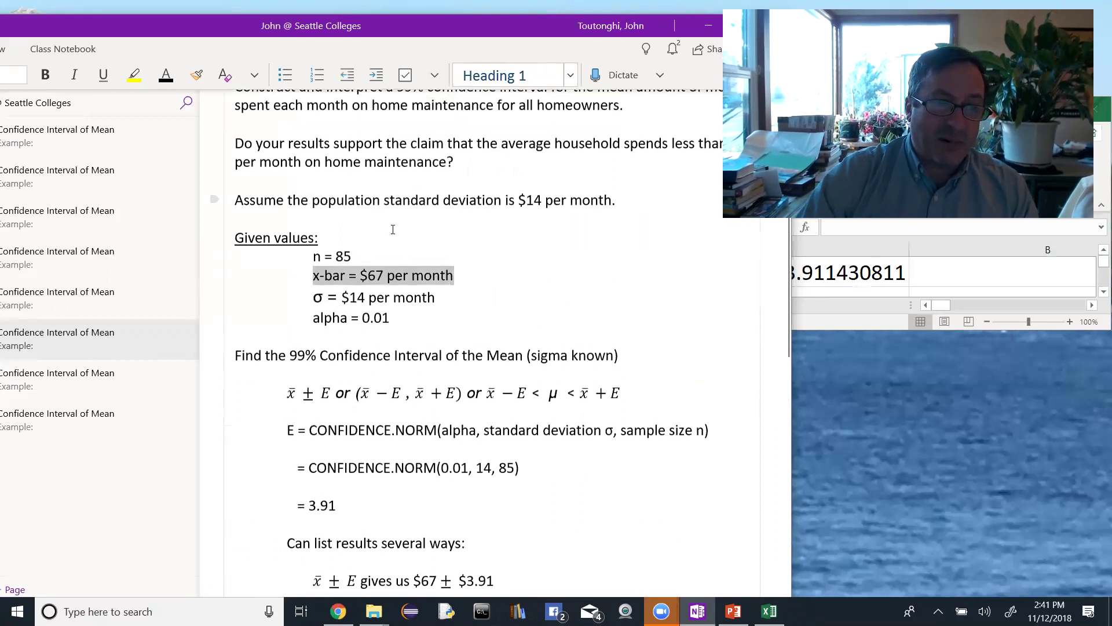
{"action": "left_click_drag", "start_coordinate": [353, 261], "coordinate": [311, 258]}
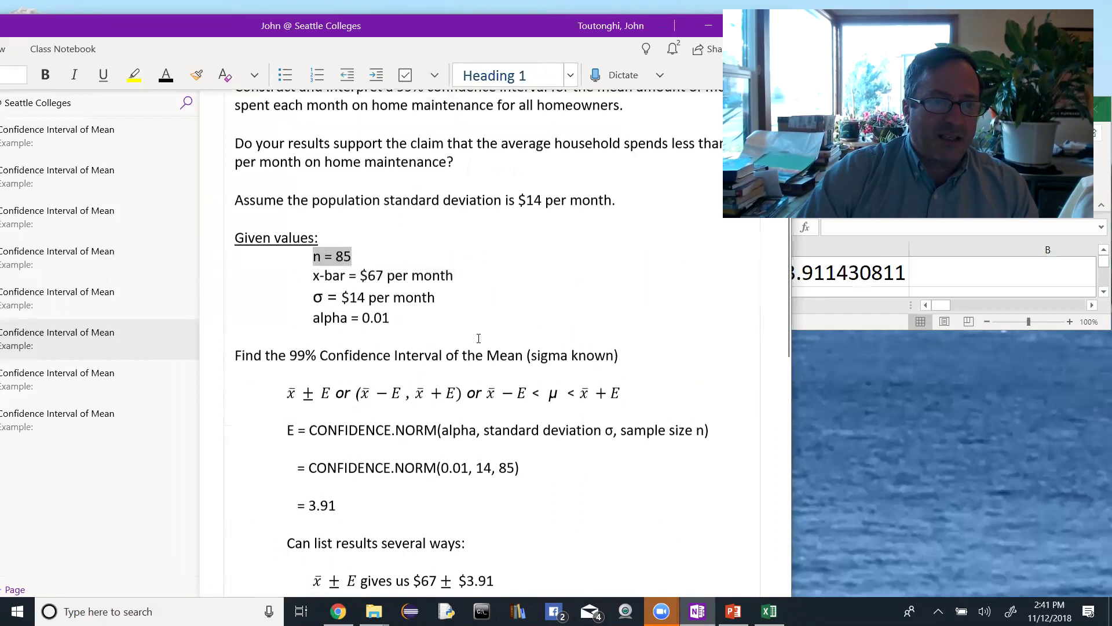
{"action": "scroll", "coordinate": [479, 338], "scroll_direction": "down", "scroll_amount": 4}
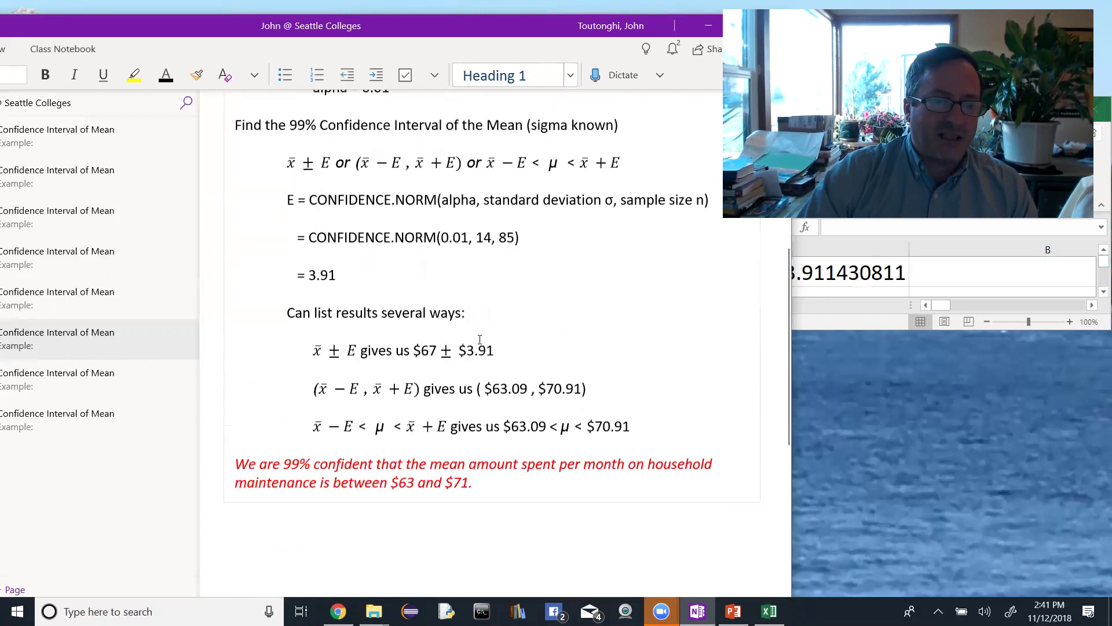
{"action": "double_click", "coordinate": [378, 427]}
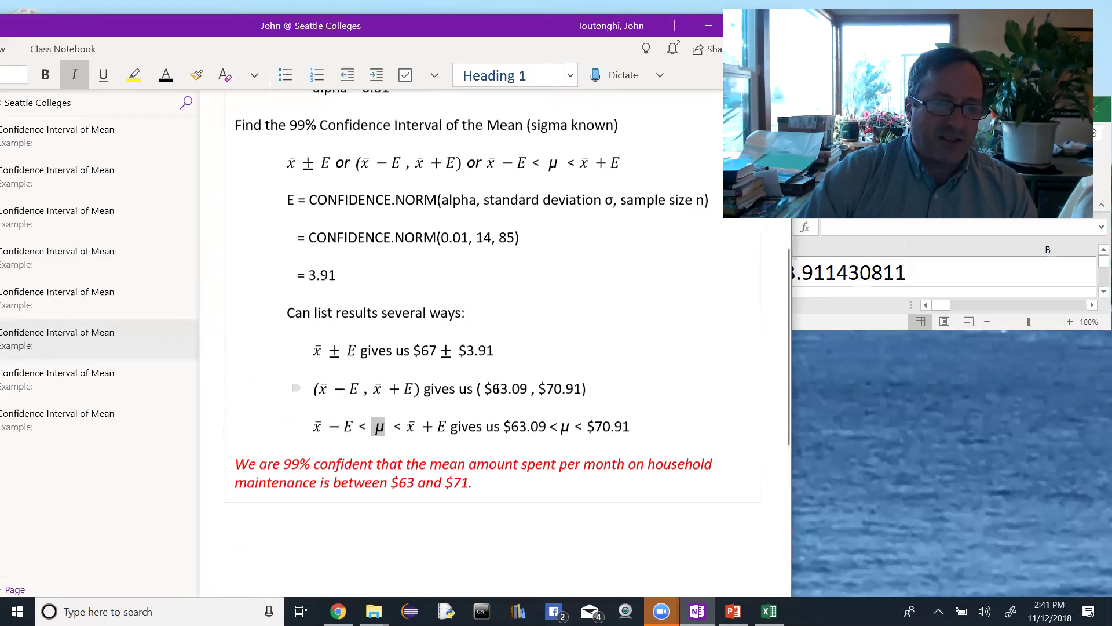
{"action": "left_click_drag", "start_coordinate": [406, 483], "coordinate": [470, 482]}
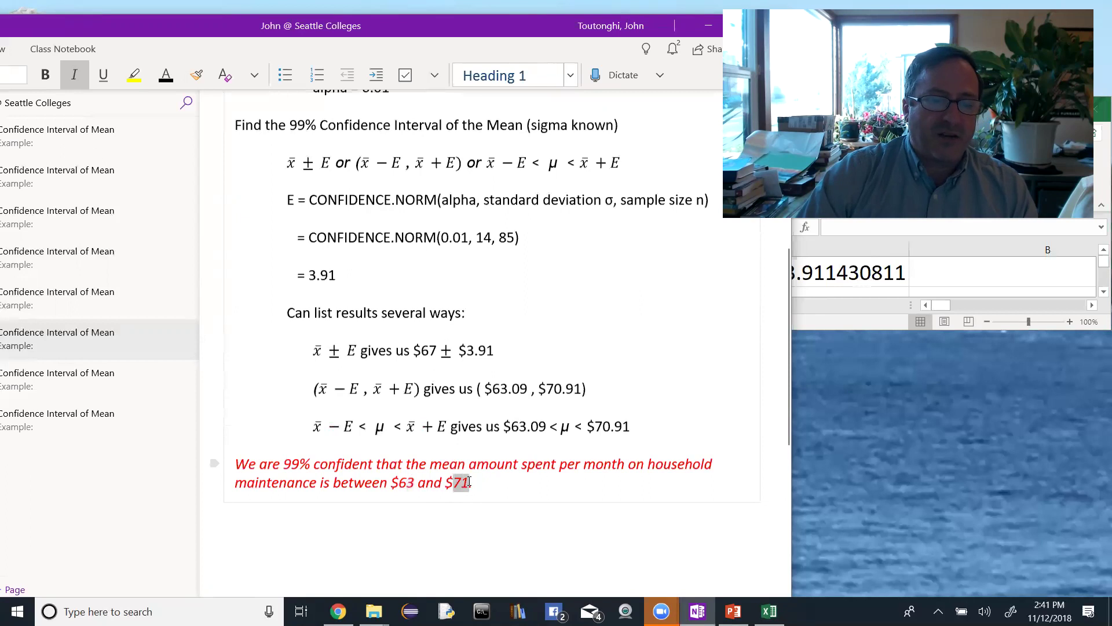
{"action": "left_click", "coordinate": [471, 482]}
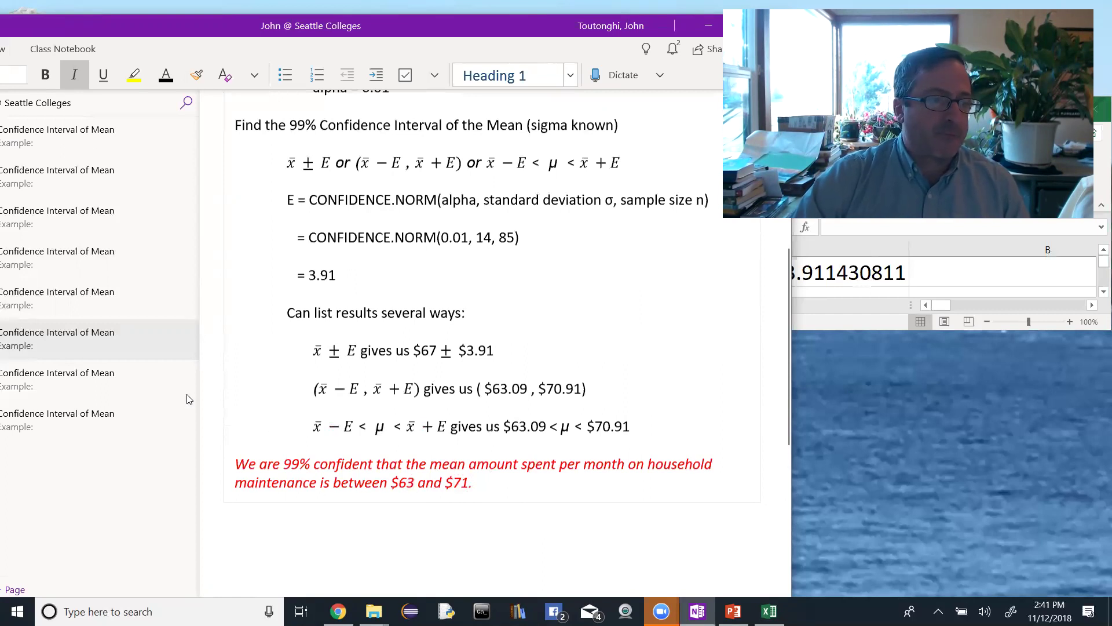
- Italicize 'do not' in the red answer rejecting the under-$70 claim, noting $70.90 is higher
{"action": "left_click", "coordinate": [93, 381]}
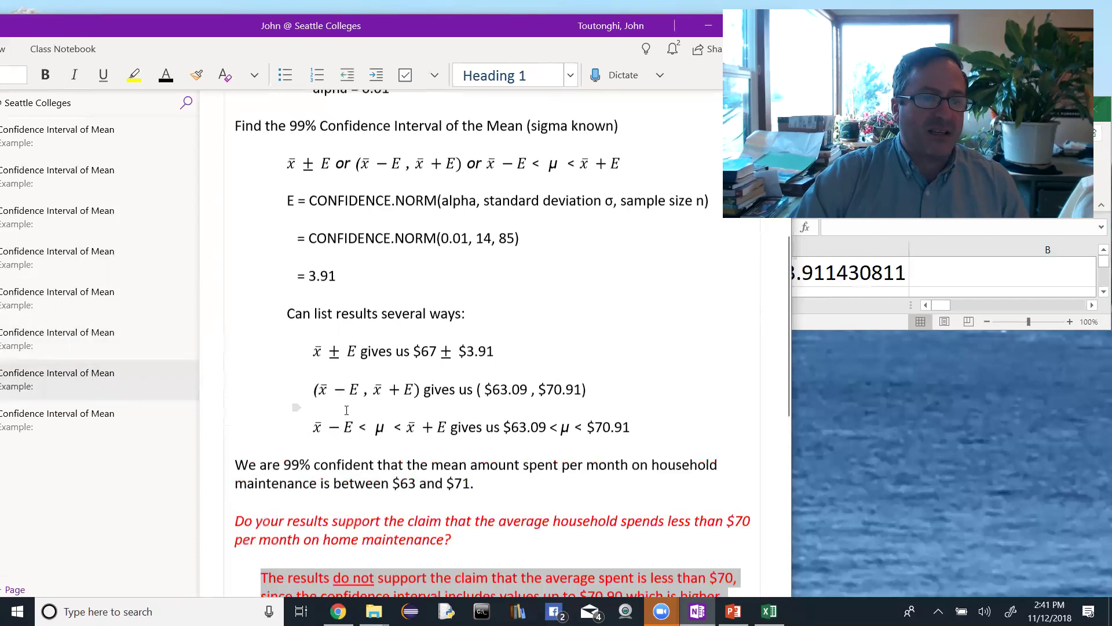
{"action": "scroll", "coordinate": [347, 410], "scroll_direction": "down", "scroll_amount": 3}
{"action": "left_click", "coordinate": [377, 406]}
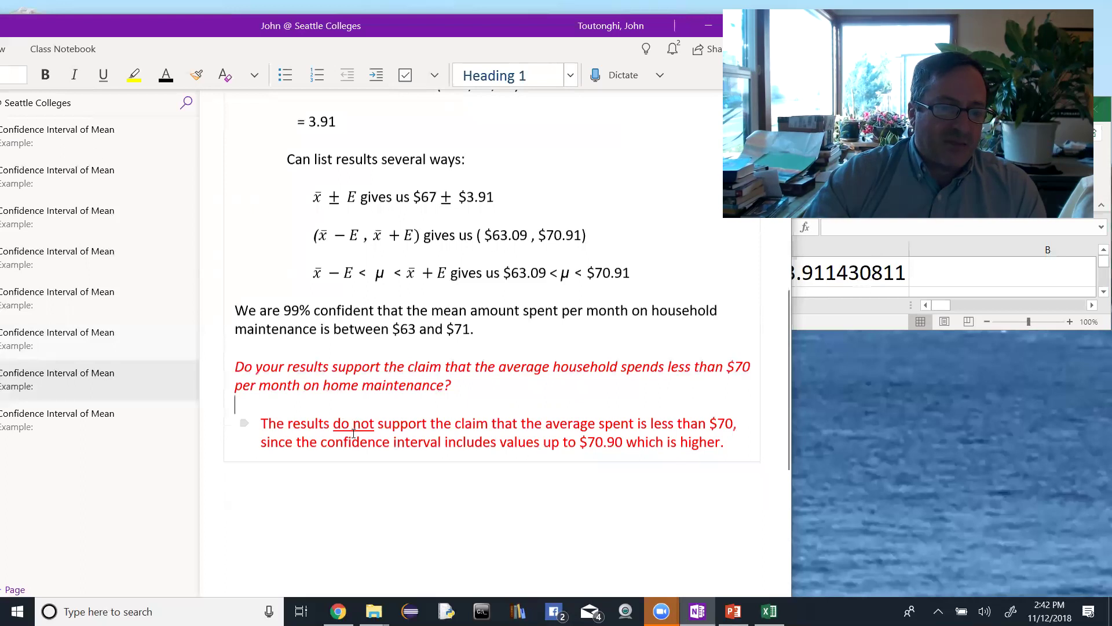
{"action": "left_click_drag", "start_coordinate": [374, 426], "coordinate": [333, 426]}
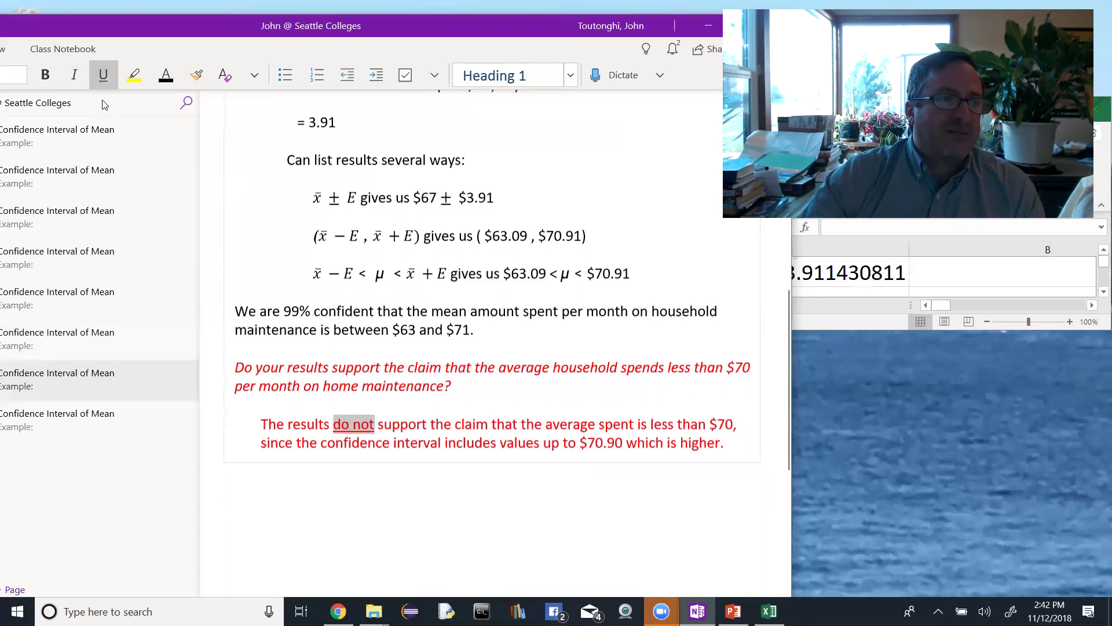
{"action": "left_click", "coordinate": [84, 82]}
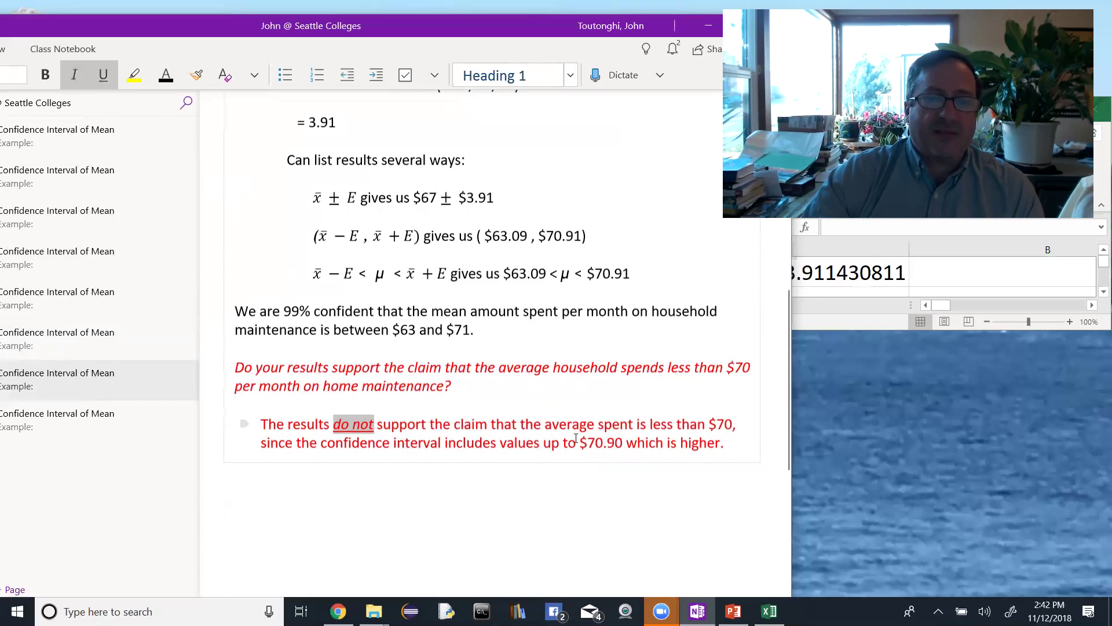
{"action": "left_click_drag", "start_coordinate": [581, 439], "coordinate": [726, 460]}
{"action": "left_click", "coordinate": [737, 426]}
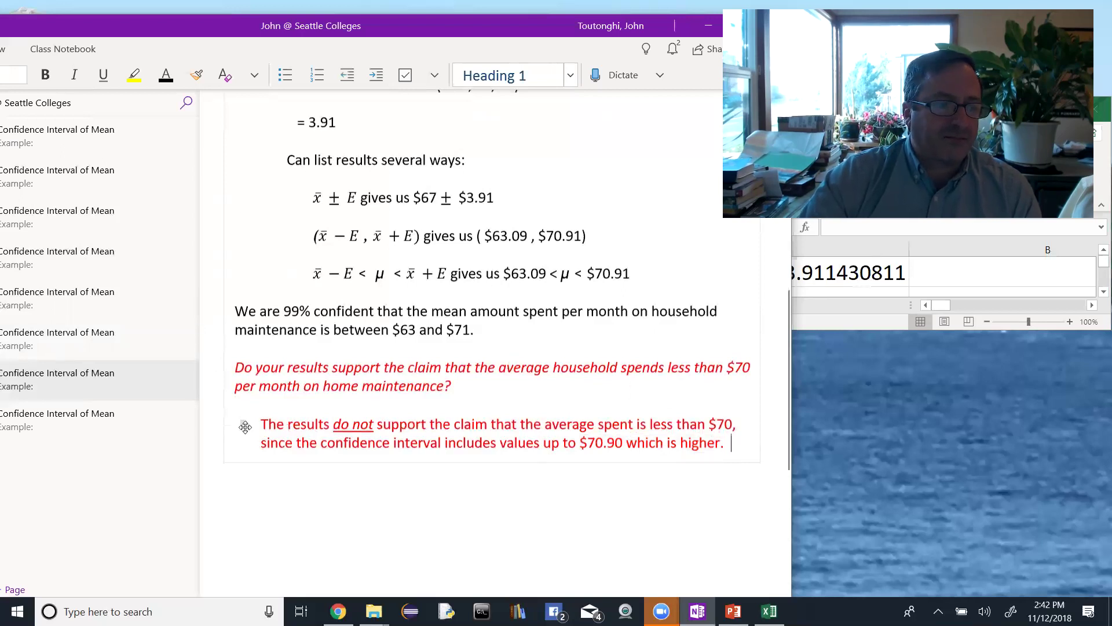
- Open the final example page and color the word 'population' red
{"action": "left_click", "coordinate": [127, 420]}
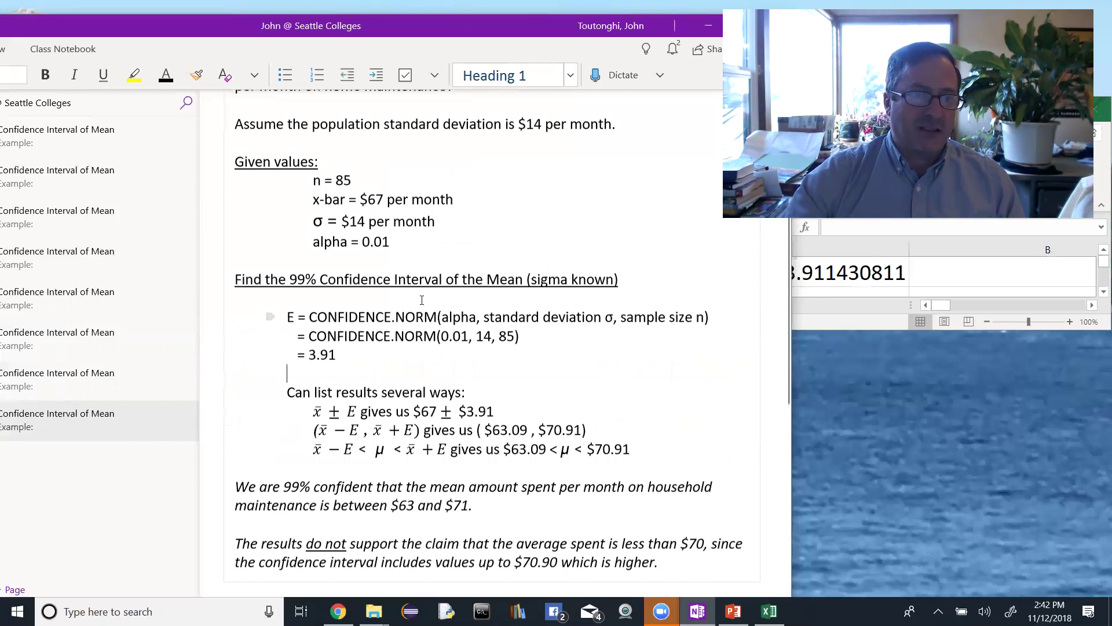
{"action": "left_click_drag", "start_coordinate": [442, 223], "coordinate": [318, 232]}
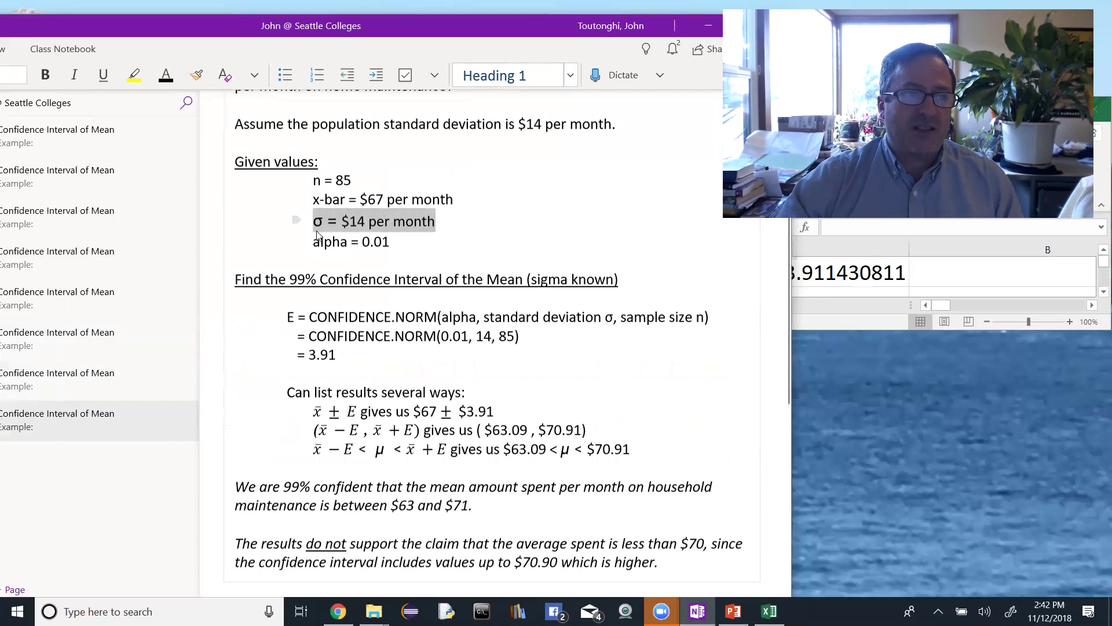
{"action": "double_click", "coordinate": [346, 124]}
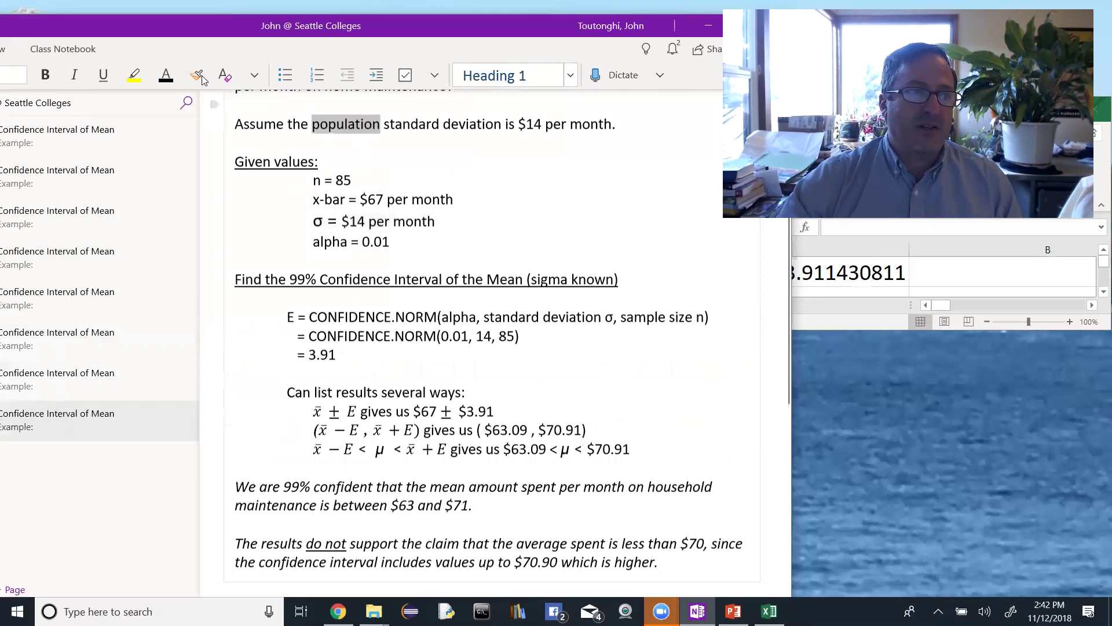
{"action": "left_click", "coordinate": [166, 75]}
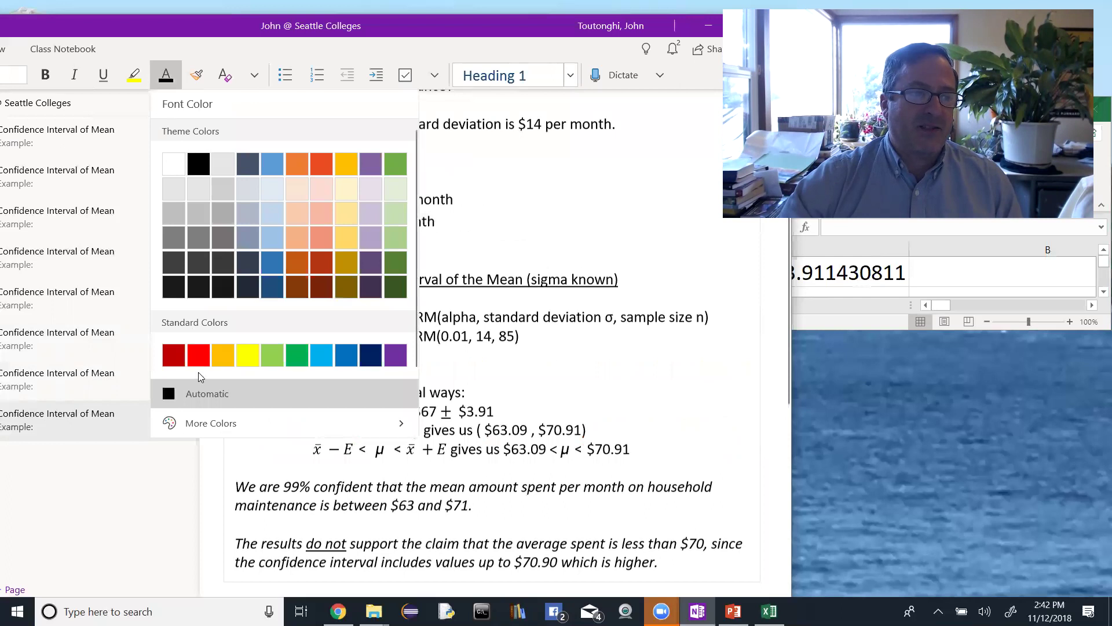
{"action": "left_click", "coordinate": [199, 354]}
{"action": "left_click", "coordinate": [328, 341]}
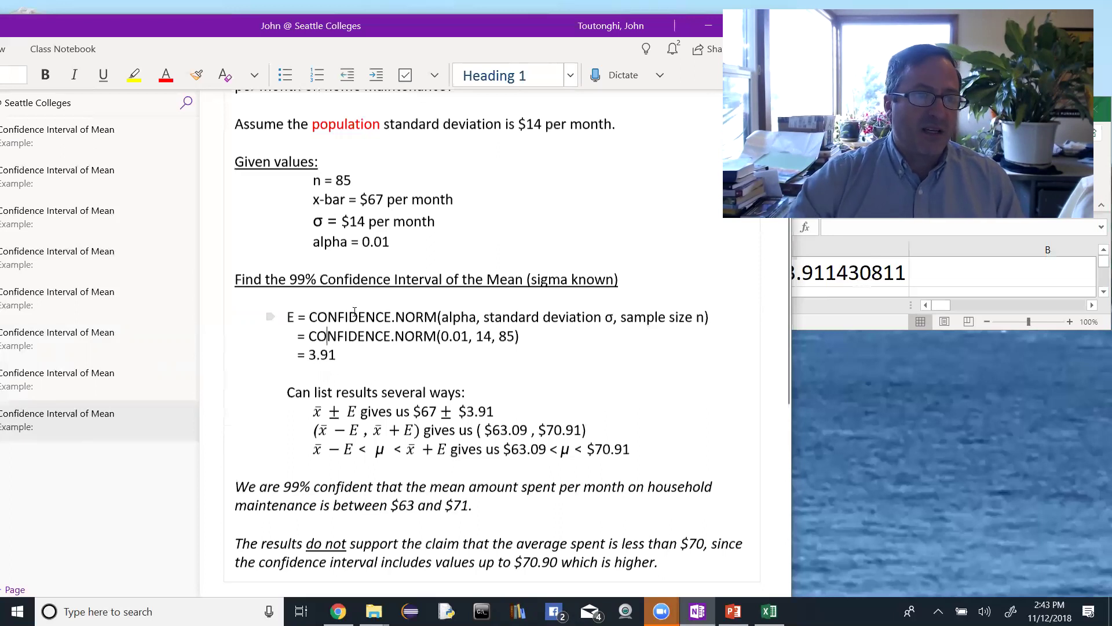
- Turn the σ = $14 per month line and '99% Confidence Interval of the Mean' red
{"action": "left_click_drag", "start_coordinate": [435, 224], "coordinate": [312, 223]}
{"action": "left_click", "coordinate": [162, 76]}
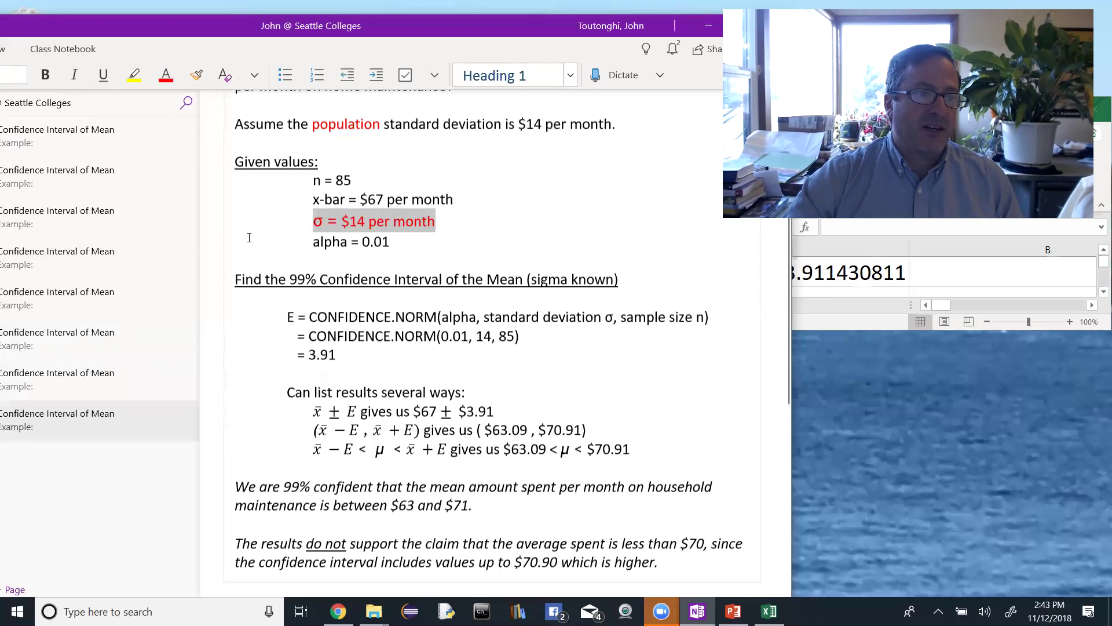
{"action": "left_click_drag", "start_coordinate": [290, 281], "coordinate": [522, 284]}
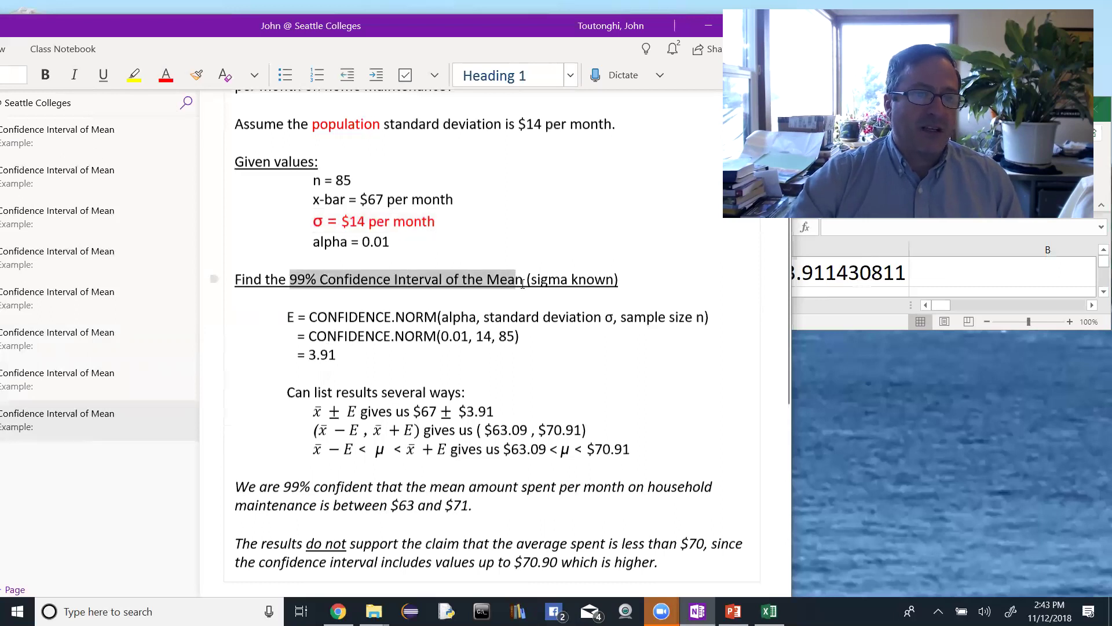
{"action": "left_click", "coordinate": [169, 85]}
{"action": "left_click", "coordinate": [410, 359]}
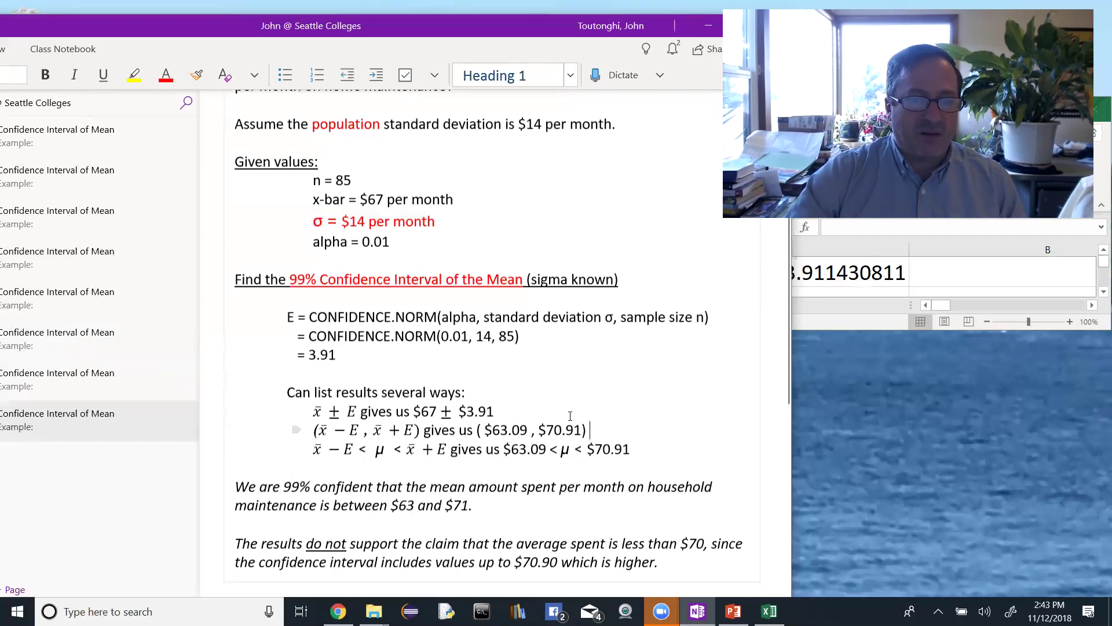
{"action": "key", "text": "Down"}
{"action": "key", "text": "End"}
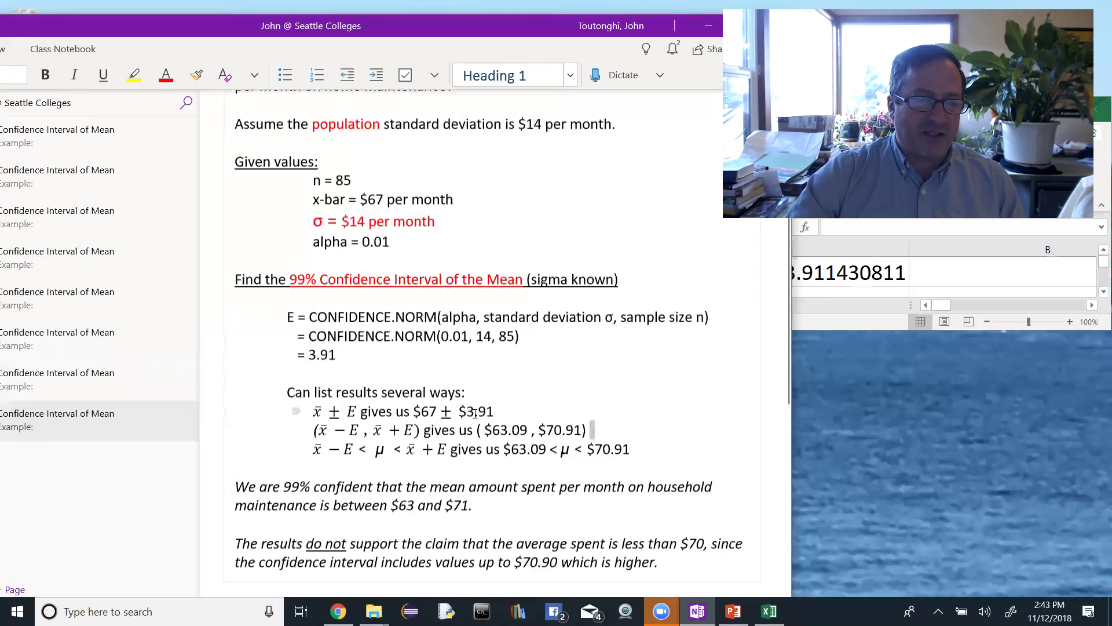
{"action": "key", "text": "ctrl+i"}
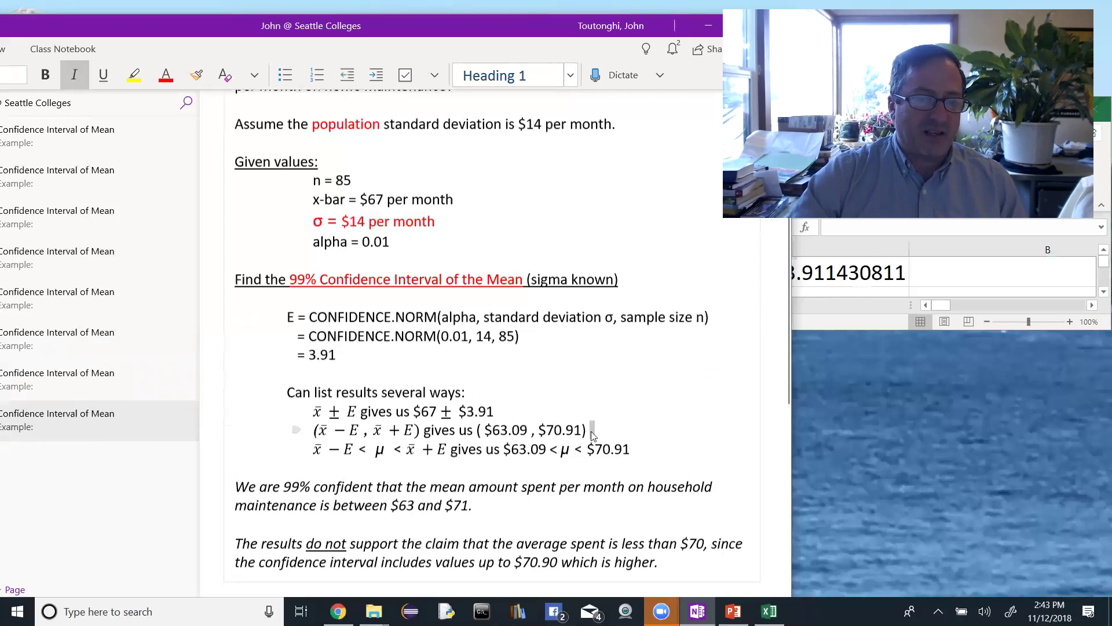
{"action": "key", "text": "ctrl+shift+Left"}
{"action": "key", "text": "ctrl+shift+Left"}
{"action": "key", "text": "ctrl+shift+Left"}
{"action": "key", "text": "ctrl+shift+Left"}
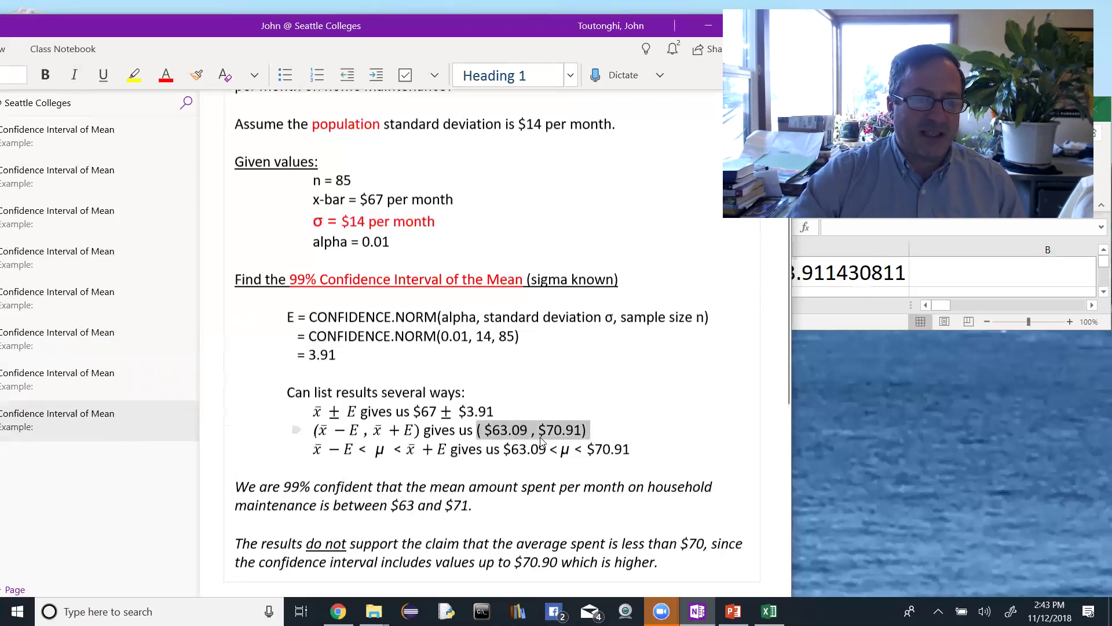
{"action": "left_click", "coordinate": [633, 450]}
{"action": "key", "text": "ctrl+shift+Left"}
{"action": "key", "text": "ctrl+shift+Left"}
{"action": "key", "text": "ctrl+shift+Left"}
{"action": "key", "text": "ctrl+shift+Left"}
{"action": "key", "text": "ctrl+shift+Left"}
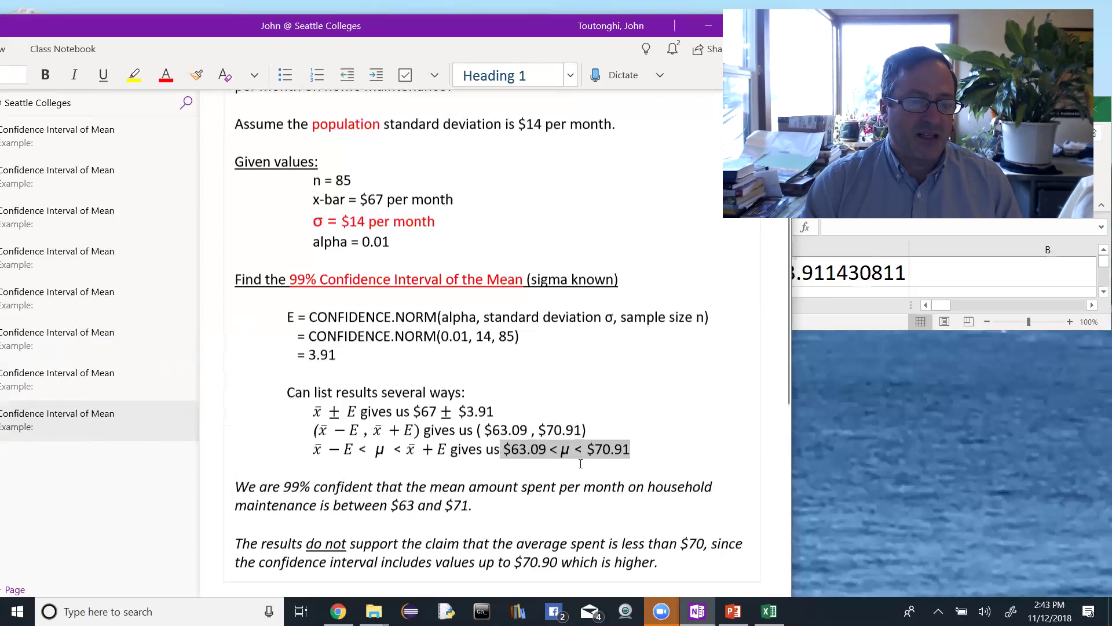
{"action": "left_click", "coordinate": [530, 519]}
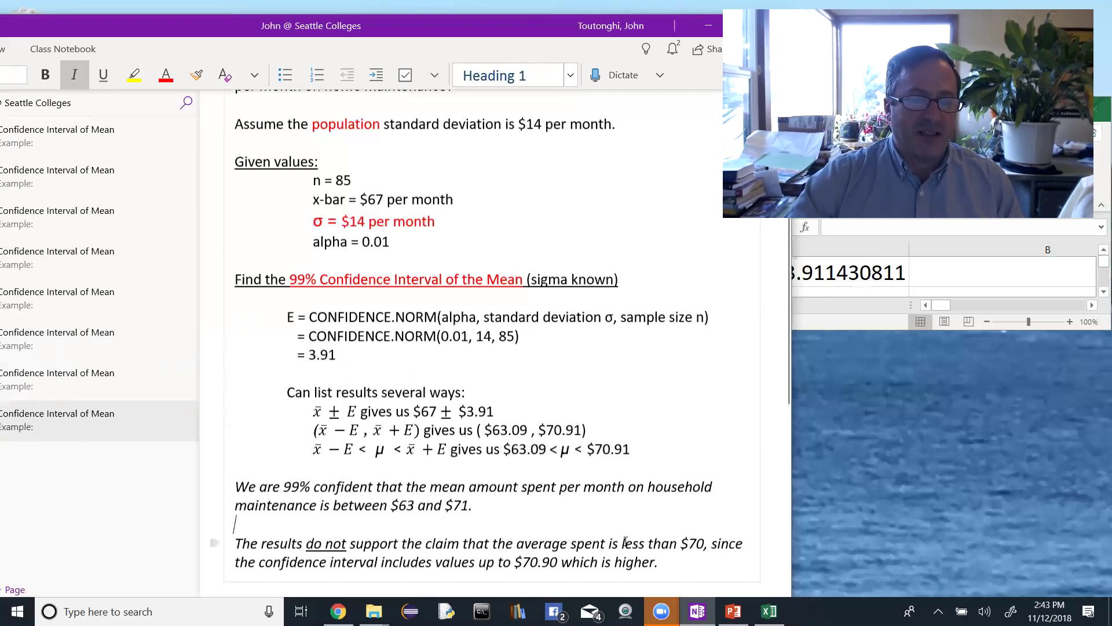